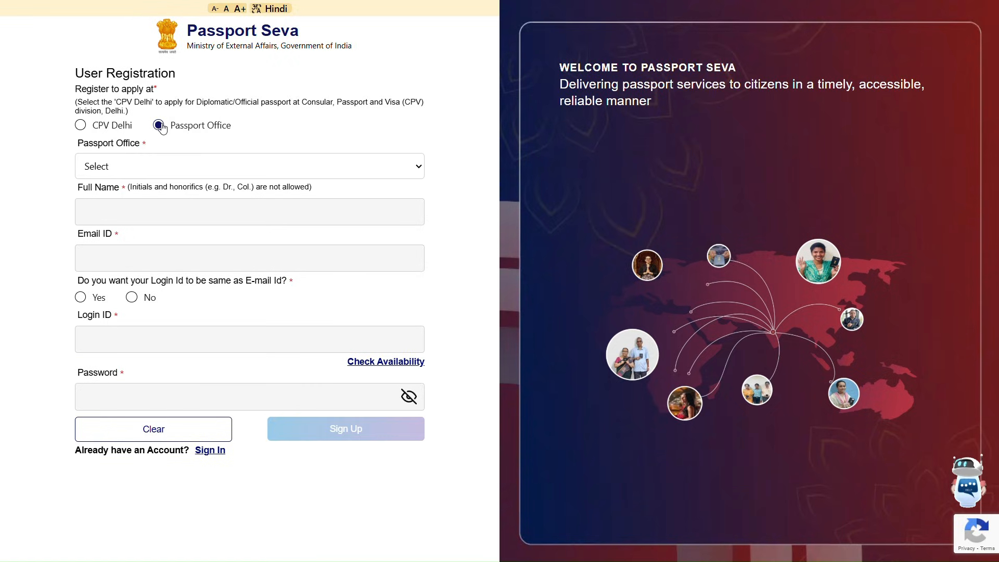
# - Register at a Passport Office and choose Hyderabad as the office
pyautogui.click(162, 156)
pyautogui.scroll(-6, 173, 427)
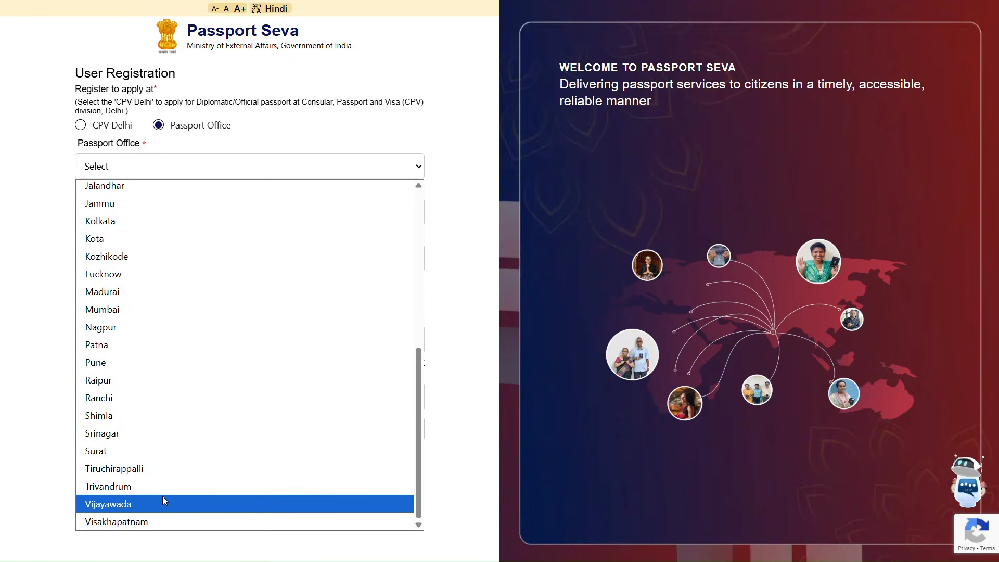
pyautogui.scroll(2, 180, 290)
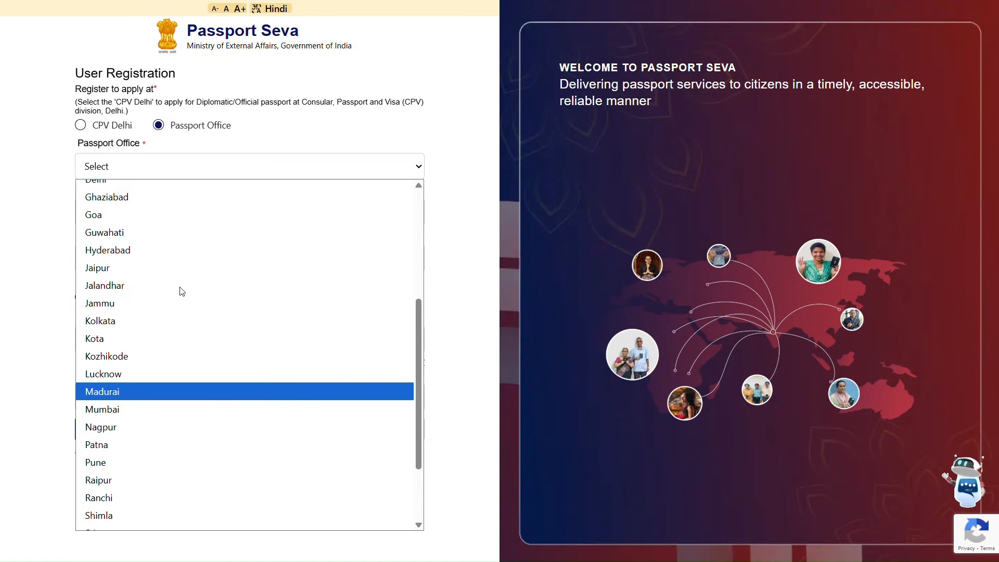
pyautogui.click(196, 249)
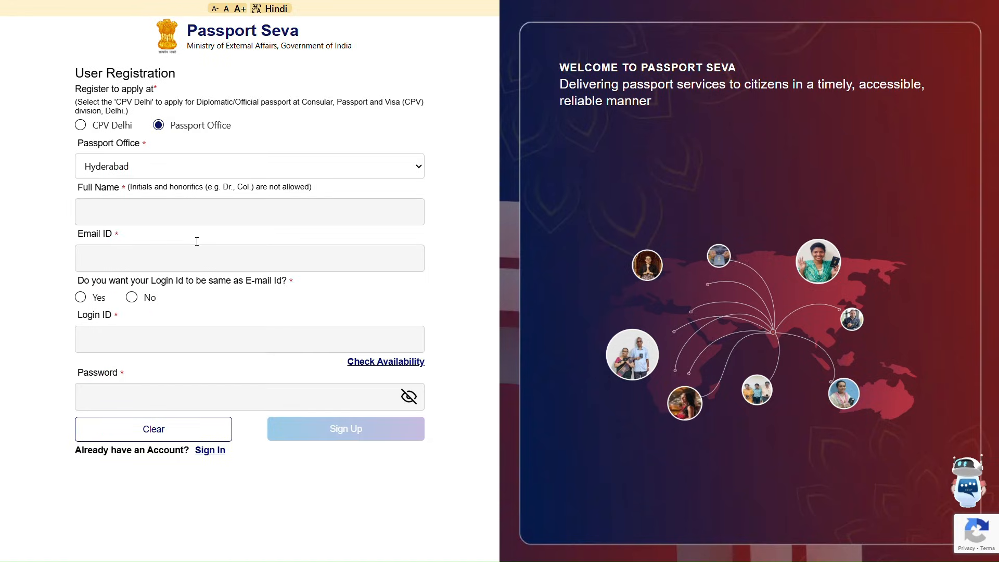
# - Enter the applicant's full name and e-mail, and replace the suggested password with your own
pyautogui.click(231, 221)
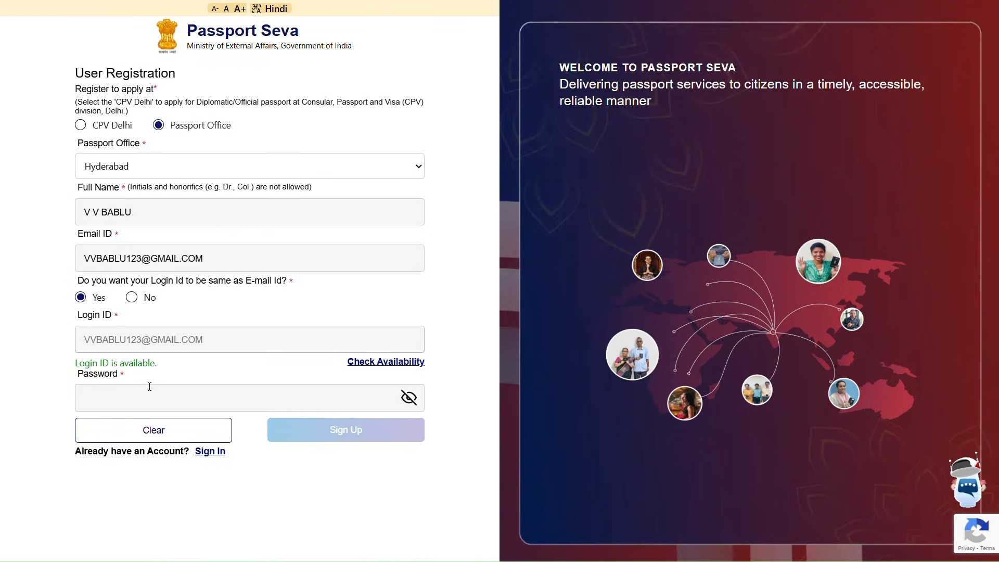
pyautogui.click(151, 389)
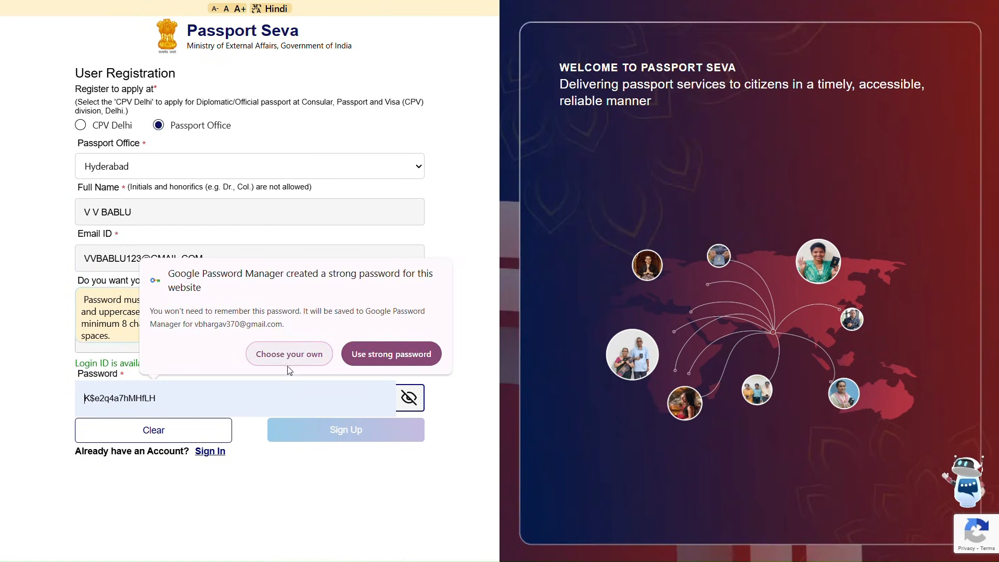
pyautogui.click(299, 356)
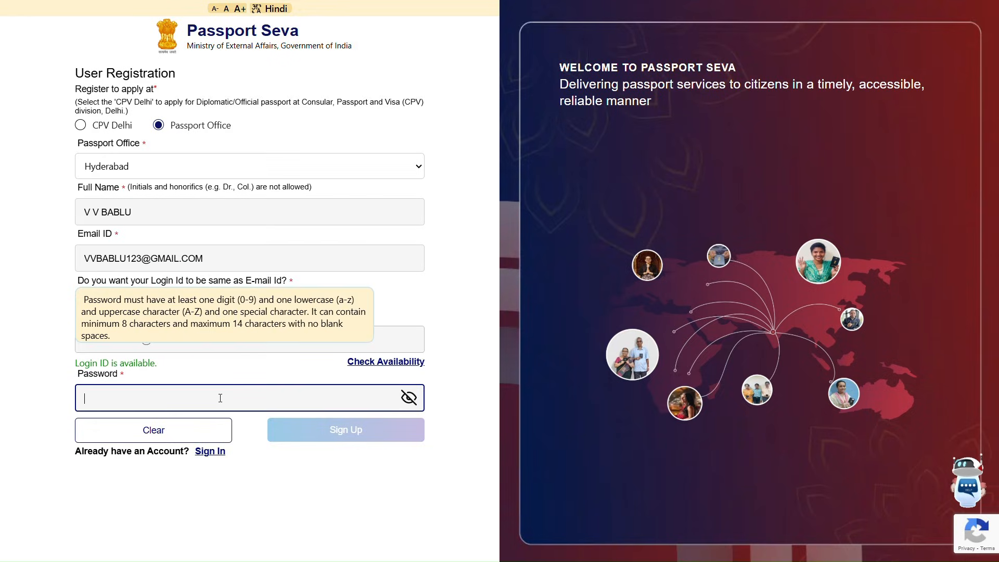
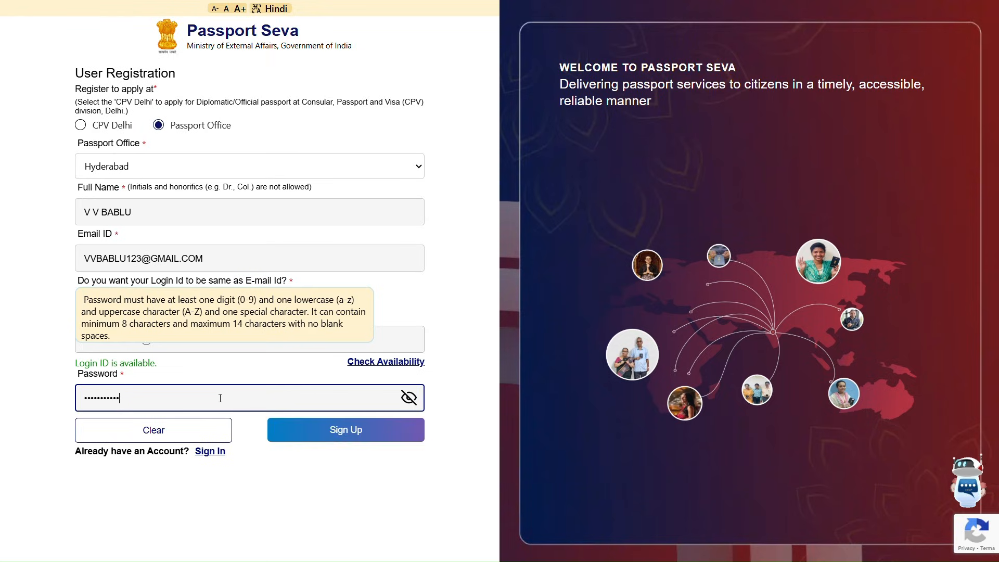
# - Sign up to create the account, then begin logging in with the login ID
pyautogui.click(368, 429)
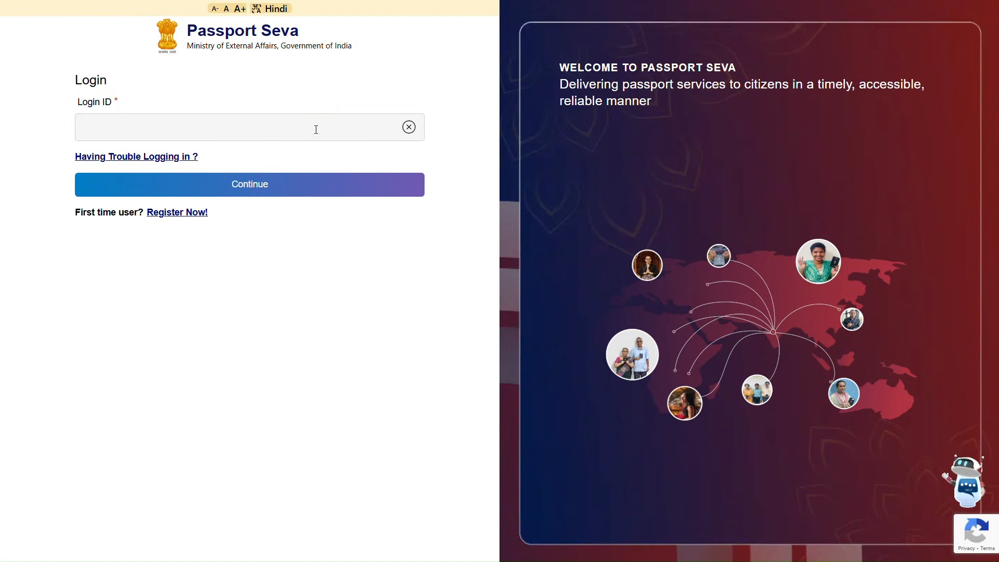
pyautogui.click(315, 128)
pyautogui.press('super+v')
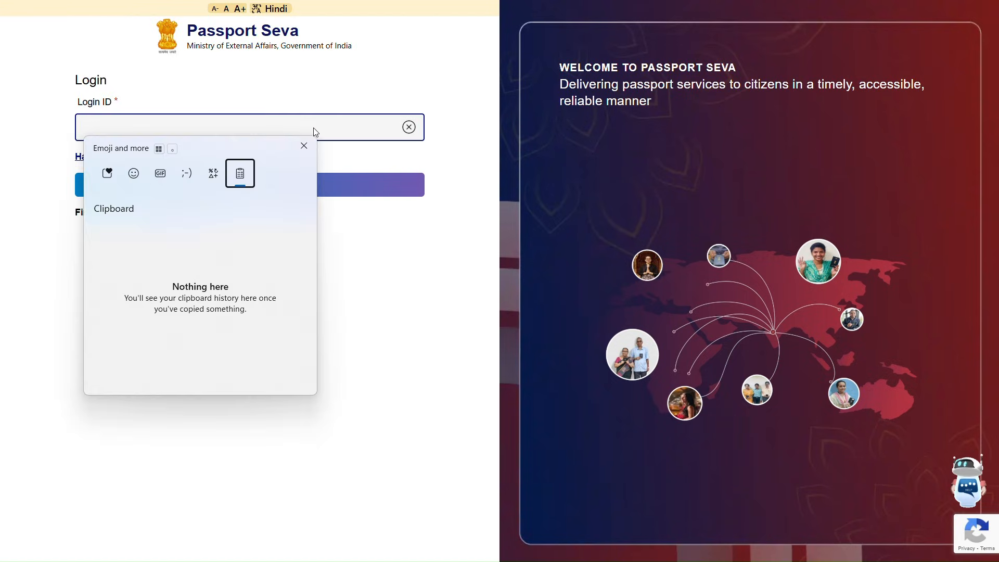
pyautogui.press('Escape')
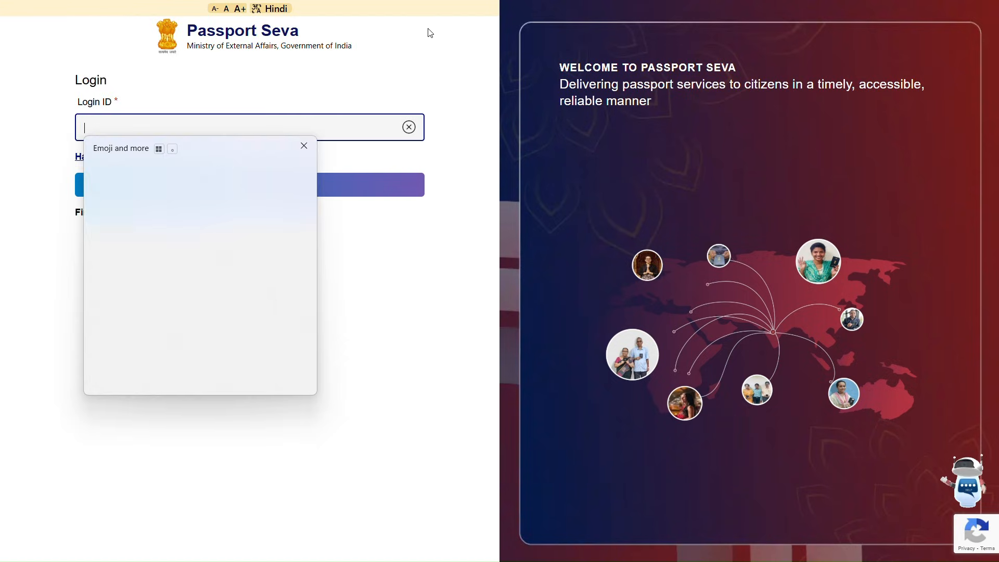
# - Finish logging in, decline saving the password, and start a Fresh Passport/Re-Issue application
pyautogui.click(372, 314)
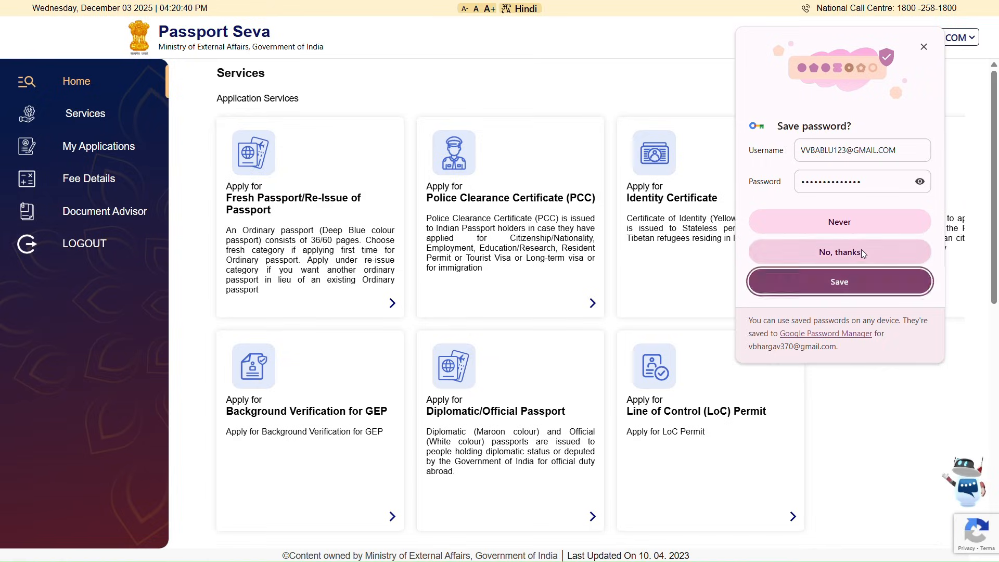
pyautogui.click(861, 250)
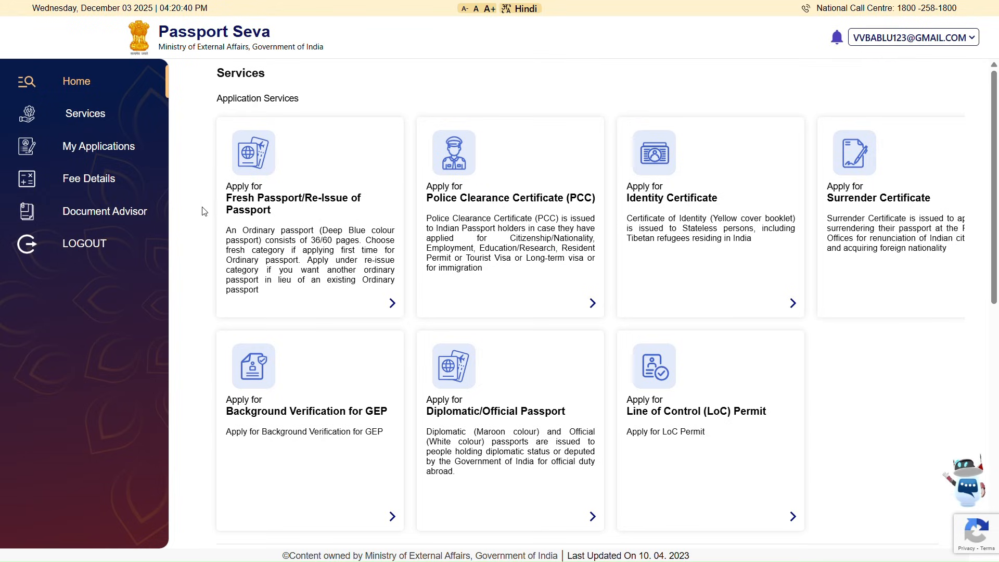
pyautogui.click(265, 214)
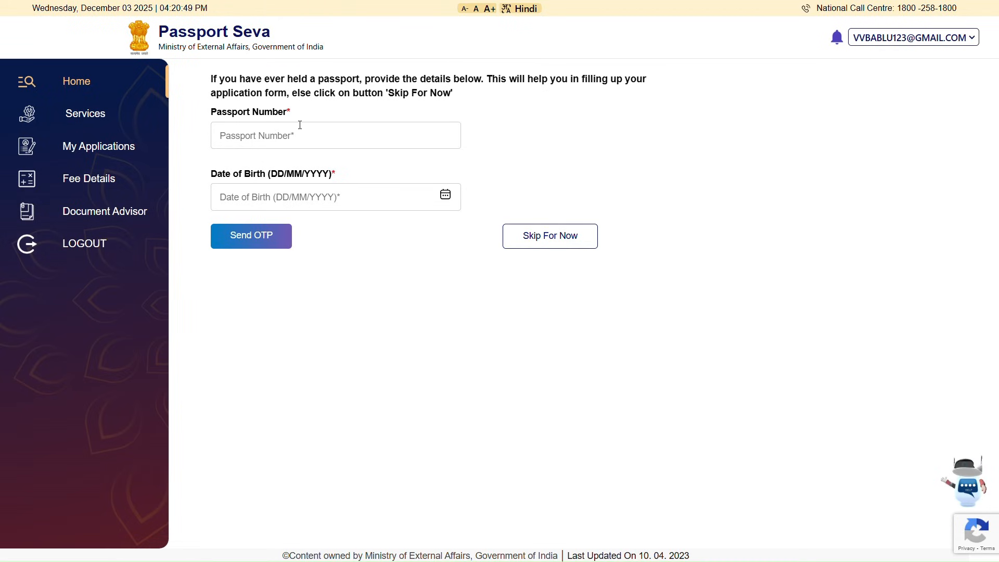
# - Skip the previous-passport details and continue with Hyderabad as the passport office
pyautogui.click(581, 236)
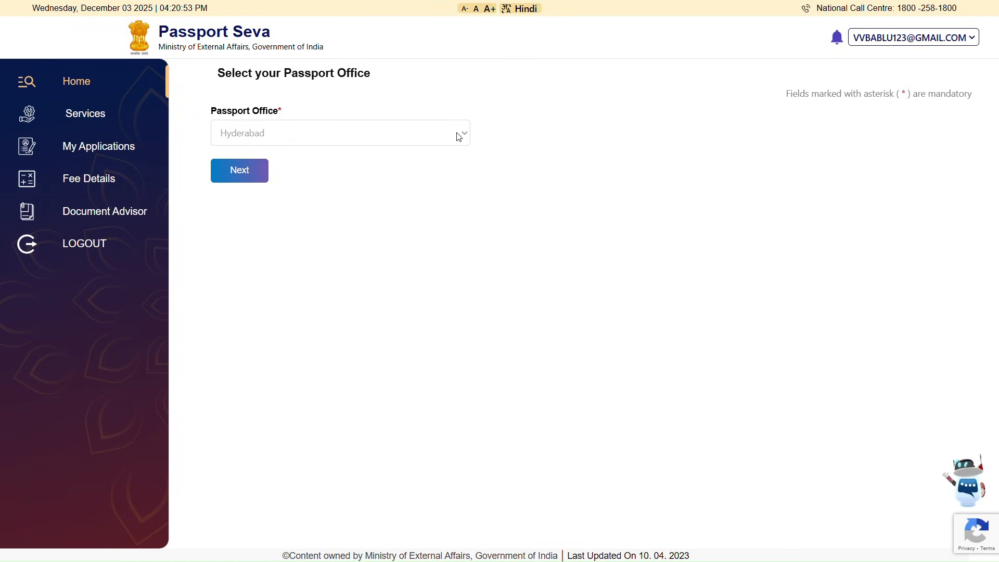
pyautogui.click(252, 170)
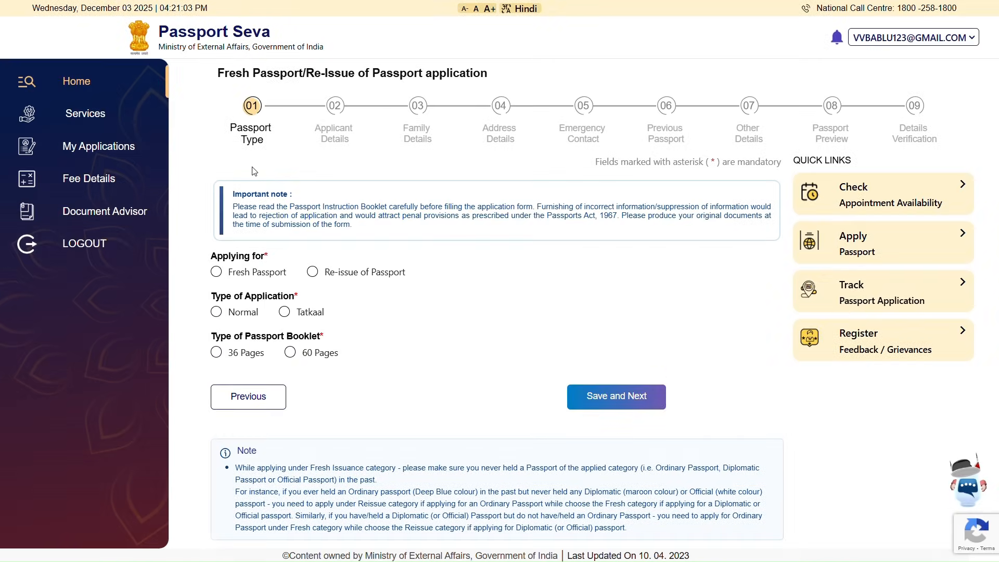
# - Choose Fresh Passport, Normal scheme and a 36-page booklet, then save and continue
pyautogui.click(217, 272)
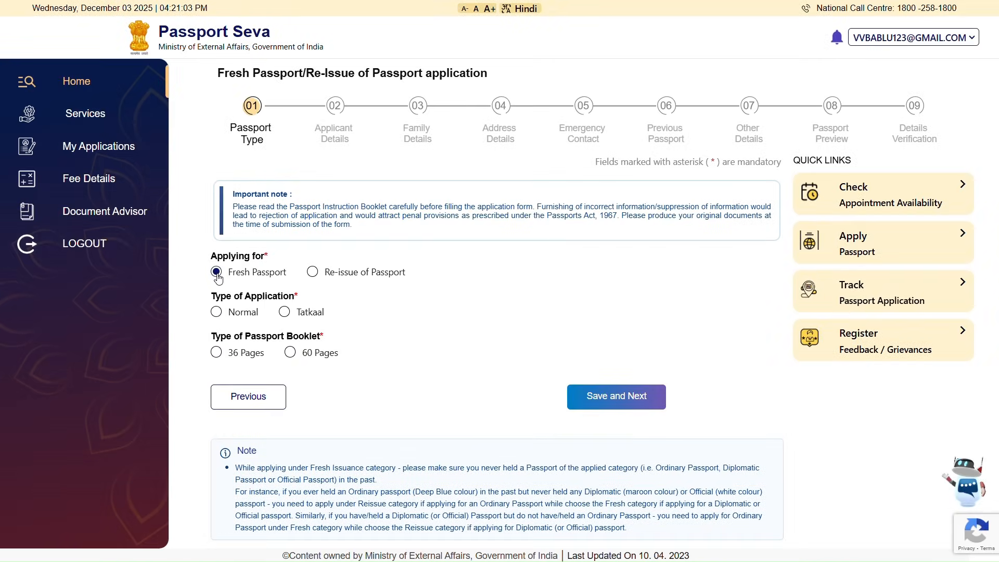
pyautogui.click(219, 313)
pyautogui.click(216, 353)
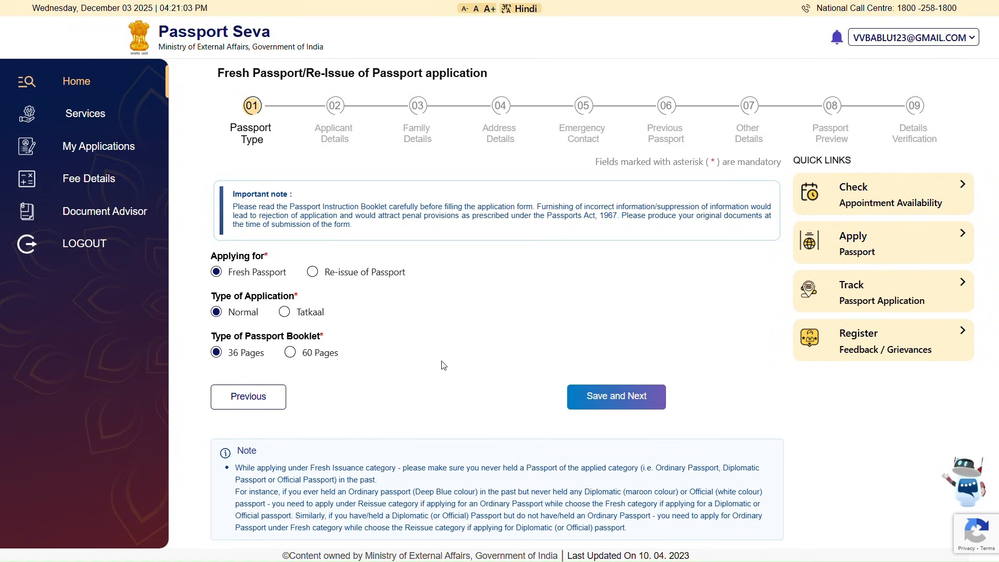
pyautogui.click(609, 398)
pyautogui.click(609, 399)
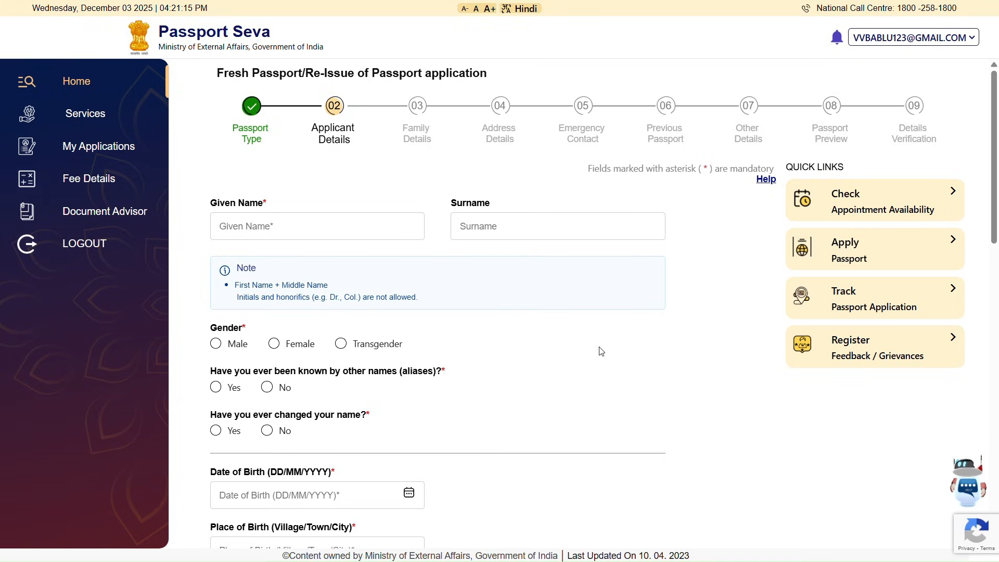
# - Enter the applicant's given name and surname in Applicant Details
pyautogui.click(358, 235)
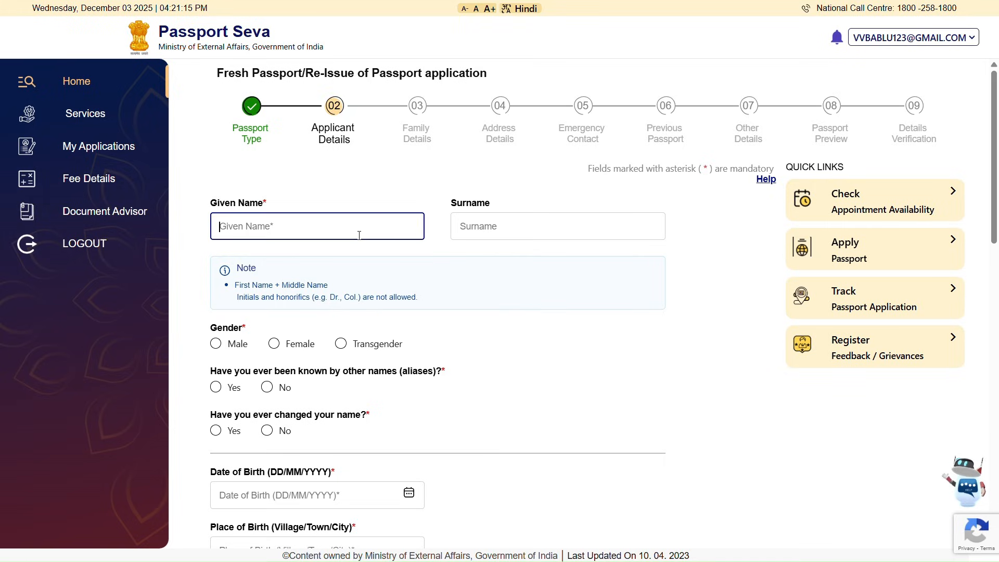
pyautogui.click(474, 235)
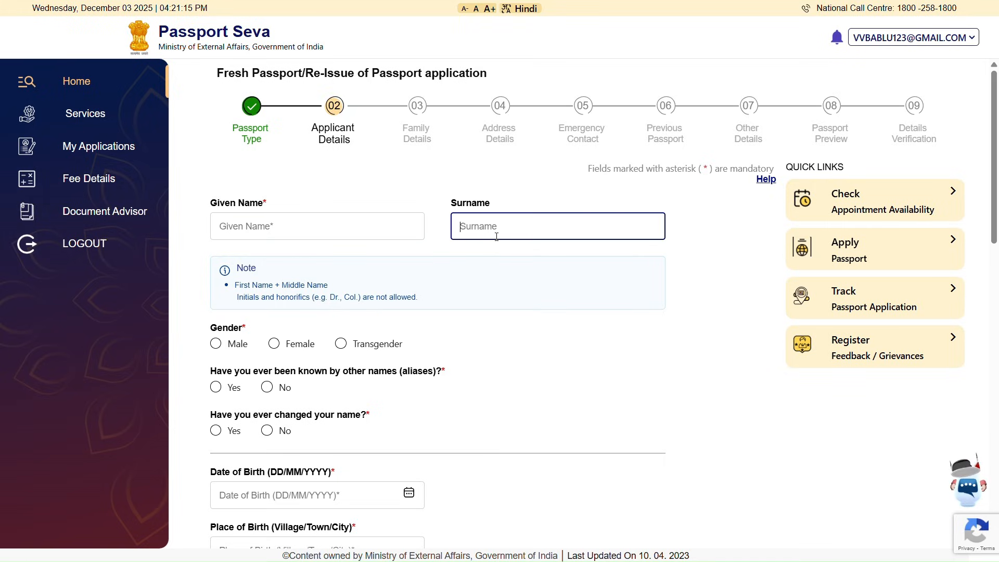
pyautogui.scroll(-2, 520, 335)
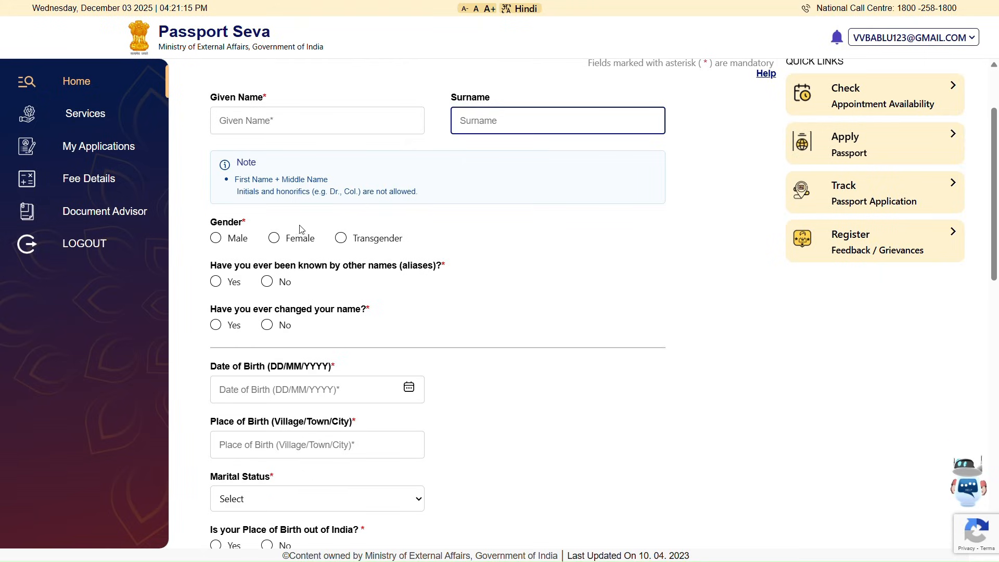
pyautogui.scroll(-5, 262, 309)
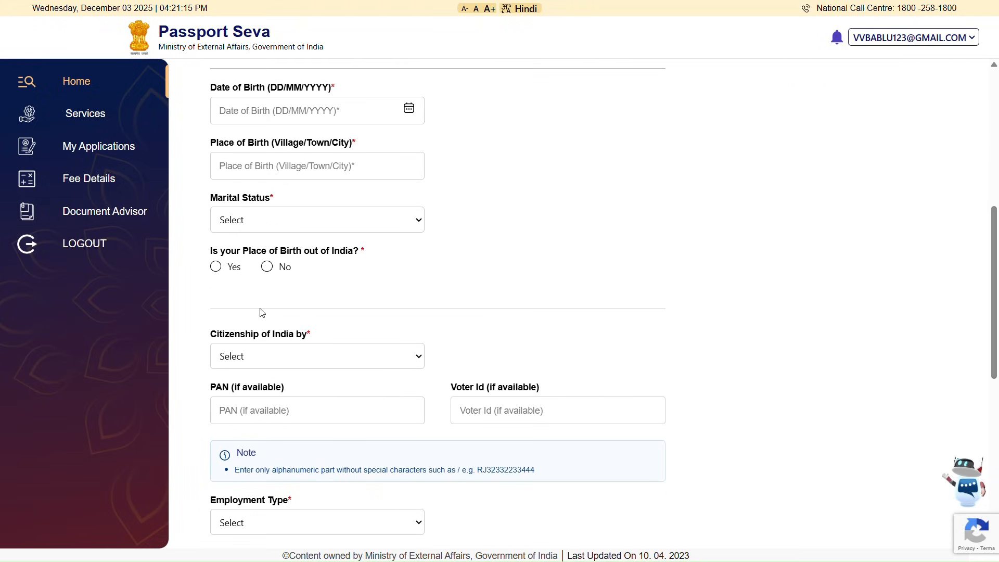
pyautogui.scroll(-8, 261, 310)
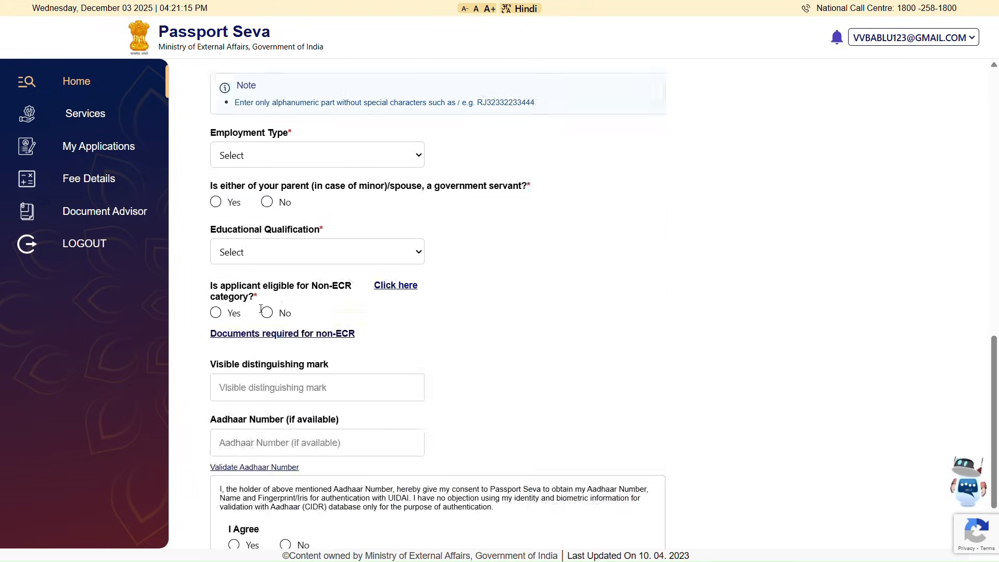
pyautogui.scroll(17, 262, 309)
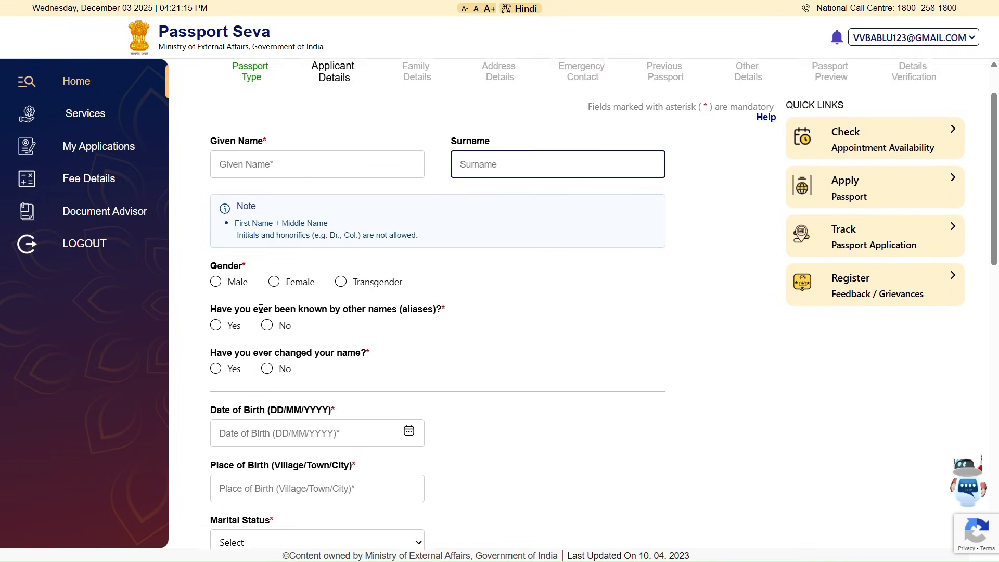
pyautogui.scroll(1, 261, 312)
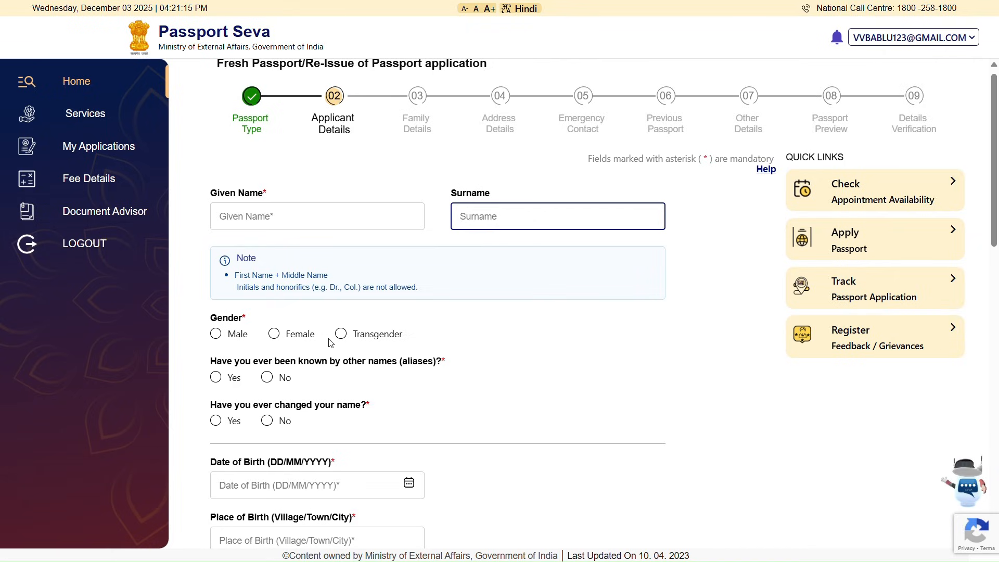
# - Set gender to Male and answer No to the aliases and name-change questions
pyautogui.click(221, 337)
pyautogui.click(216, 336)
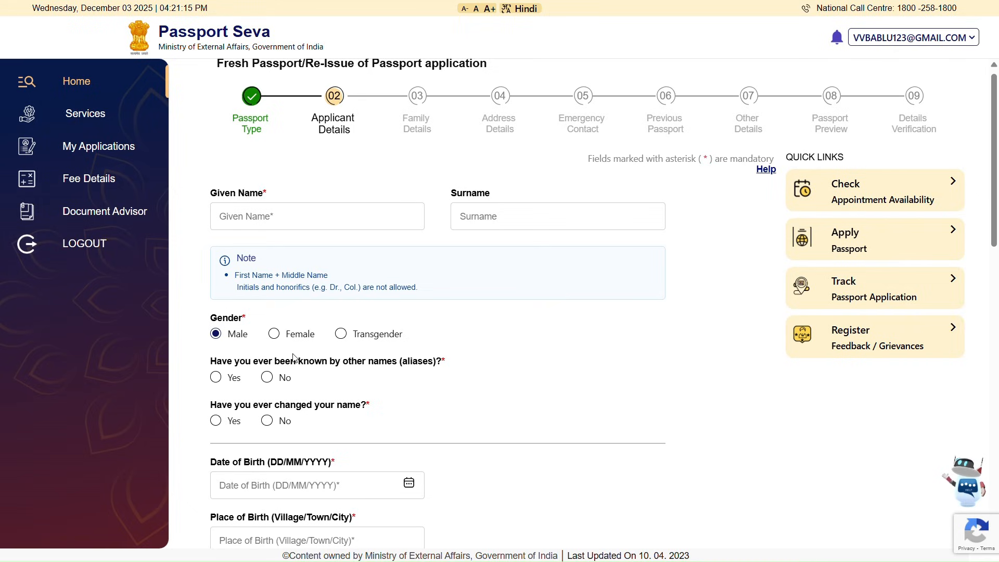
pyautogui.click(270, 380)
pyautogui.click(267, 421)
pyautogui.scroll(-2, 267, 422)
pyautogui.scroll(-2, 267, 422)
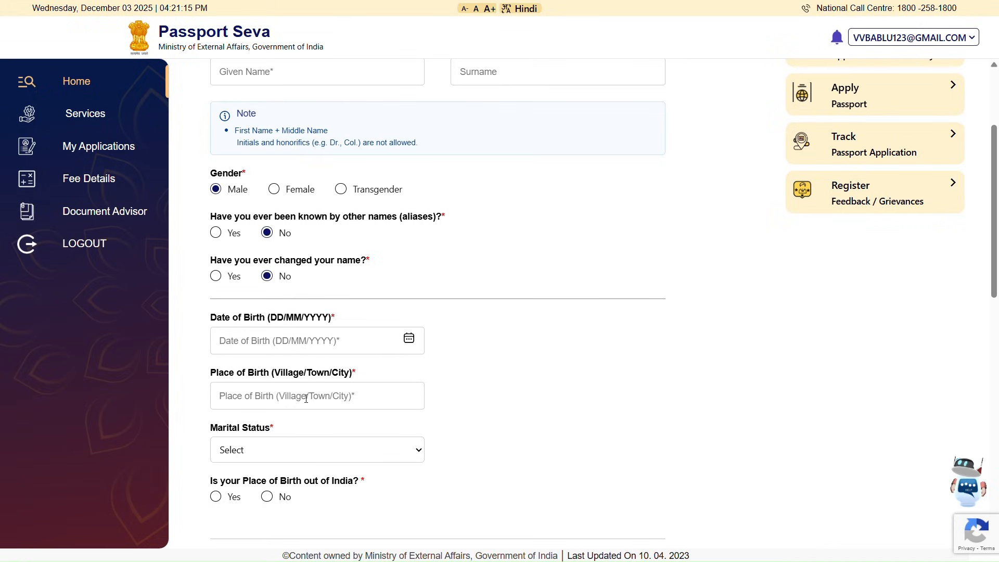
# - Set marital status to Single
pyautogui.scroll(-2, 306, 399)
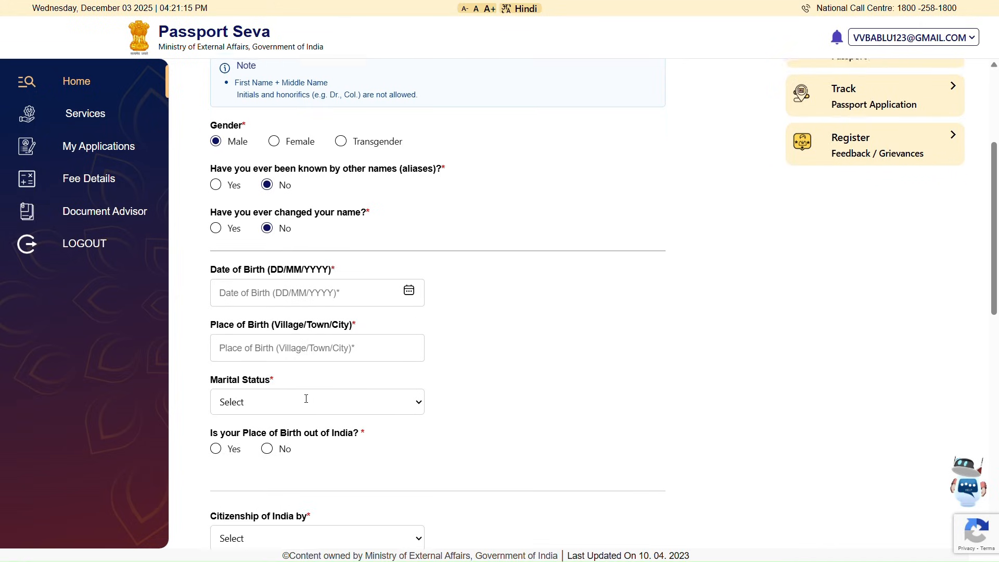
pyautogui.click(325, 372)
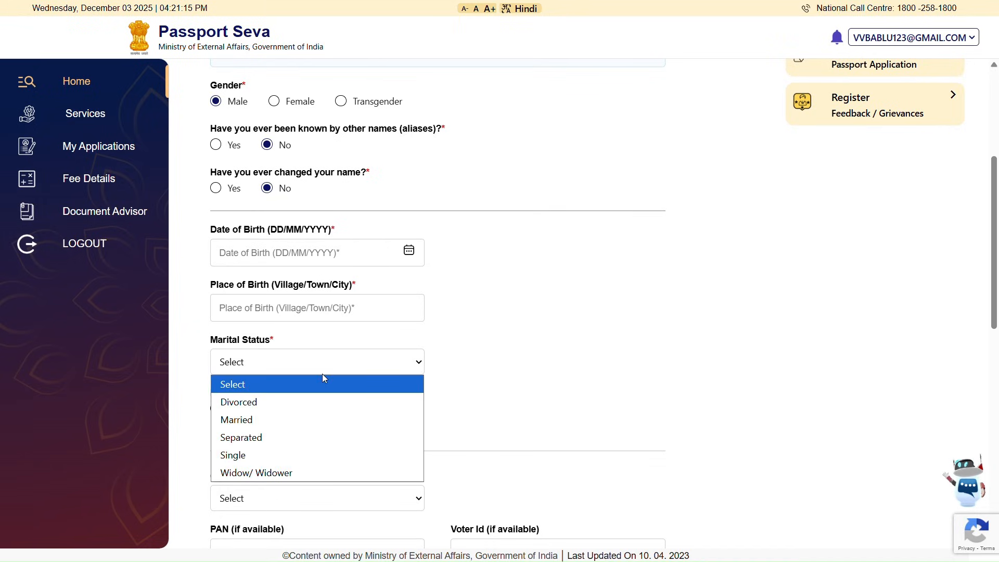
pyautogui.click(286, 456)
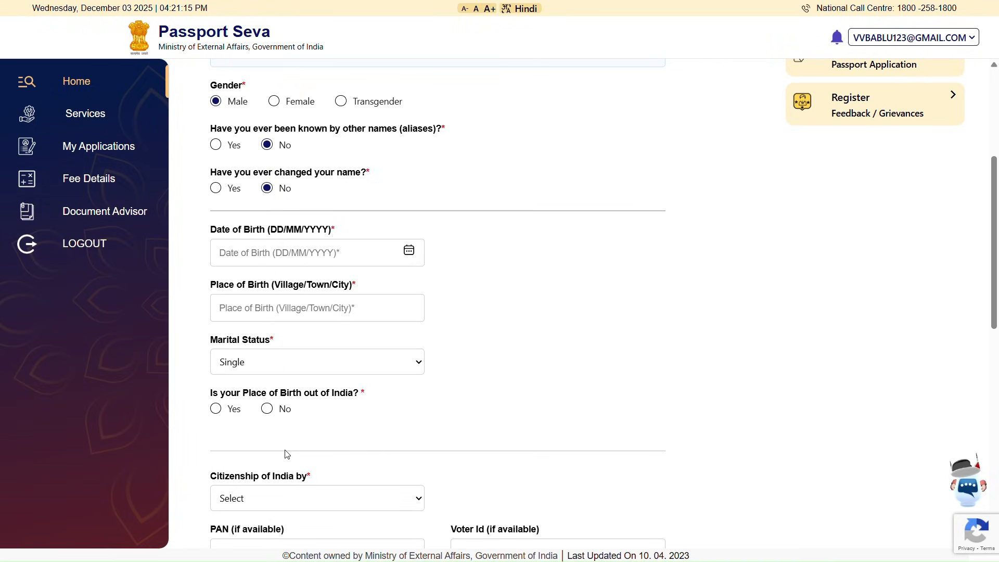
# - Try marking the birthplace as outside India, then close the country list without choosing
pyautogui.click(216, 413)
pyautogui.scroll(-1, 216, 414)
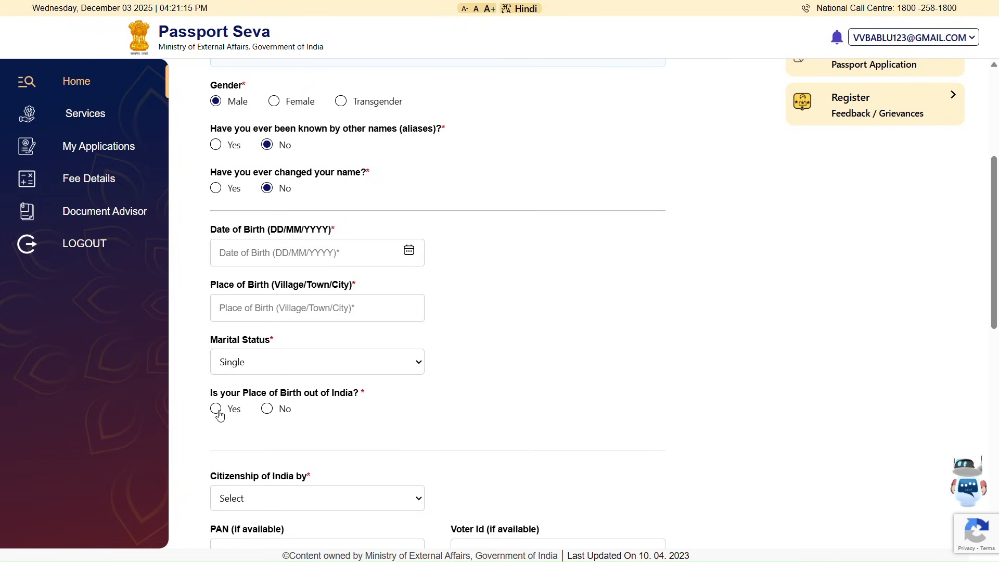
pyautogui.click(215, 410)
pyautogui.scroll(-1, 215, 413)
pyautogui.click(215, 410)
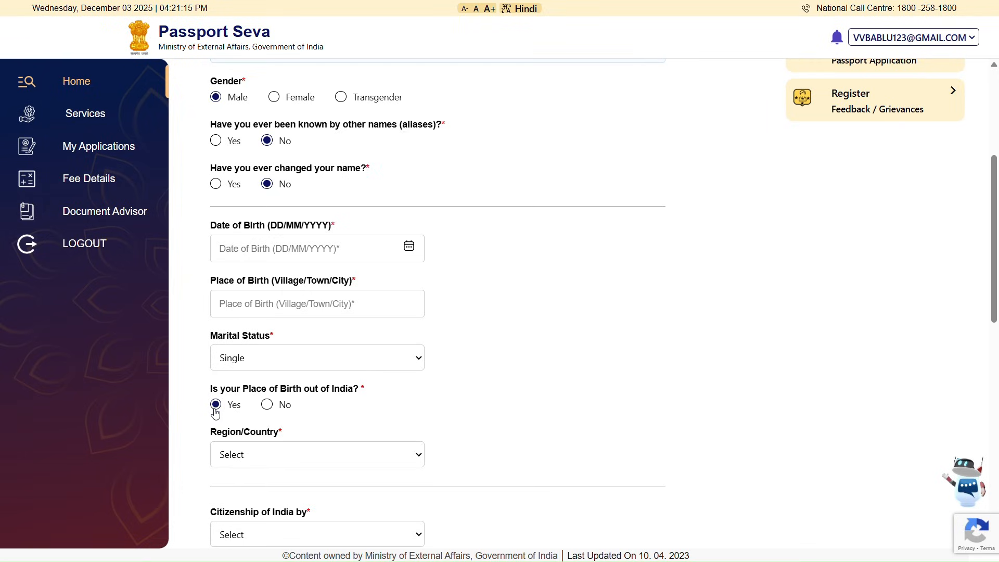
pyautogui.scroll(-1, 215, 413)
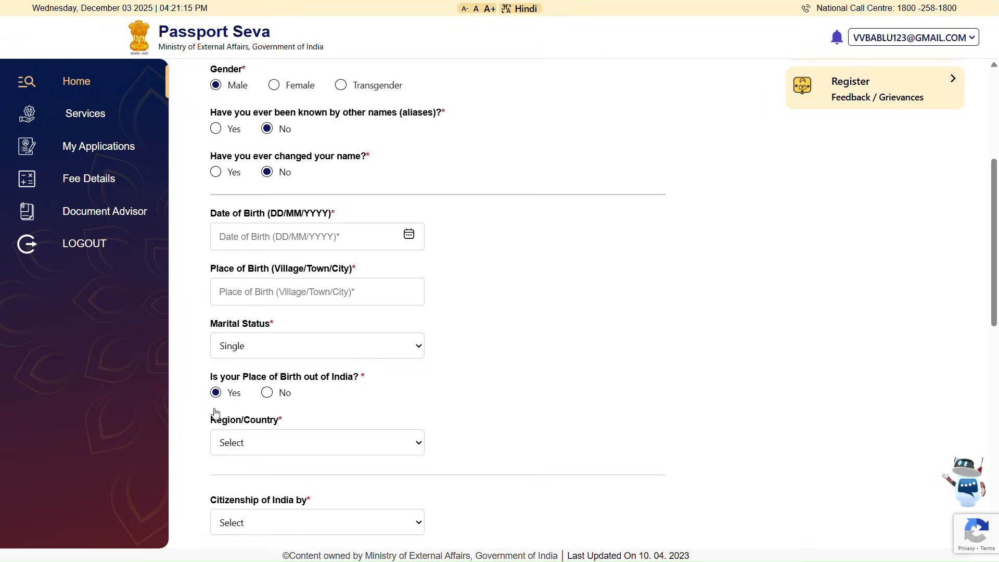
pyautogui.click(216, 413)
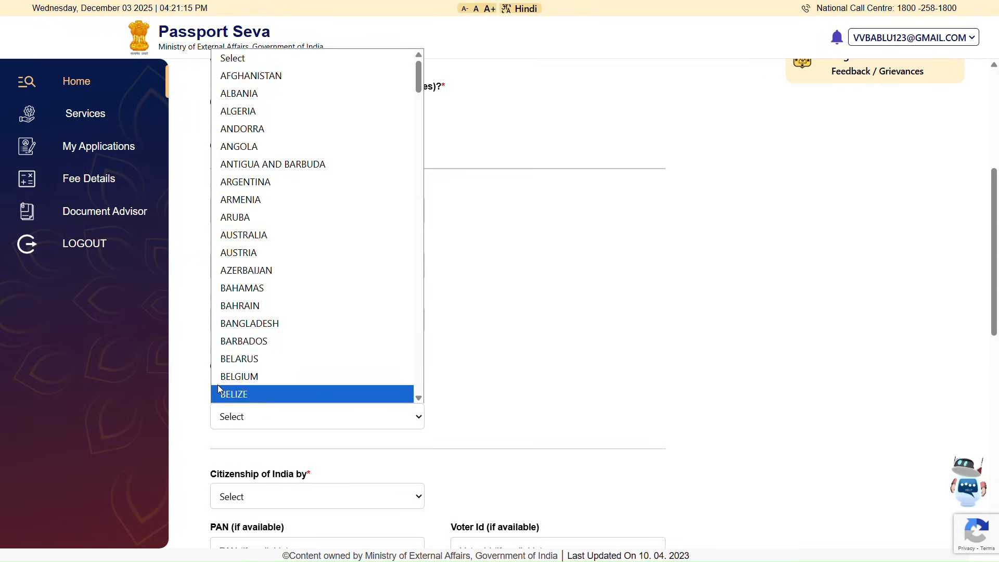
pyautogui.click(294, 412)
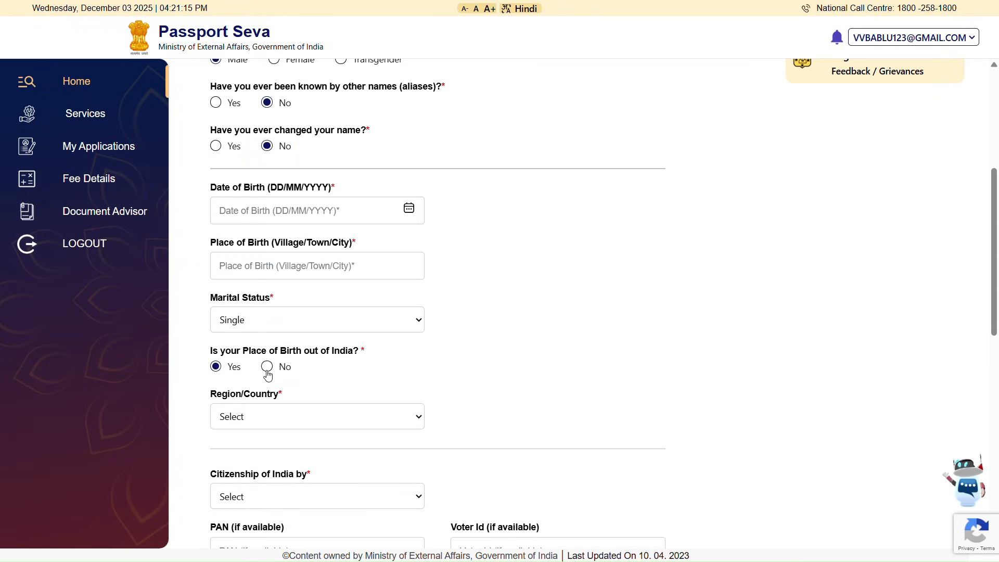
# - Mark the birthplace as inside India, with State Andhra Pradesh and District Tirupati
pyautogui.click(266, 371)
pyautogui.click(269, 416)
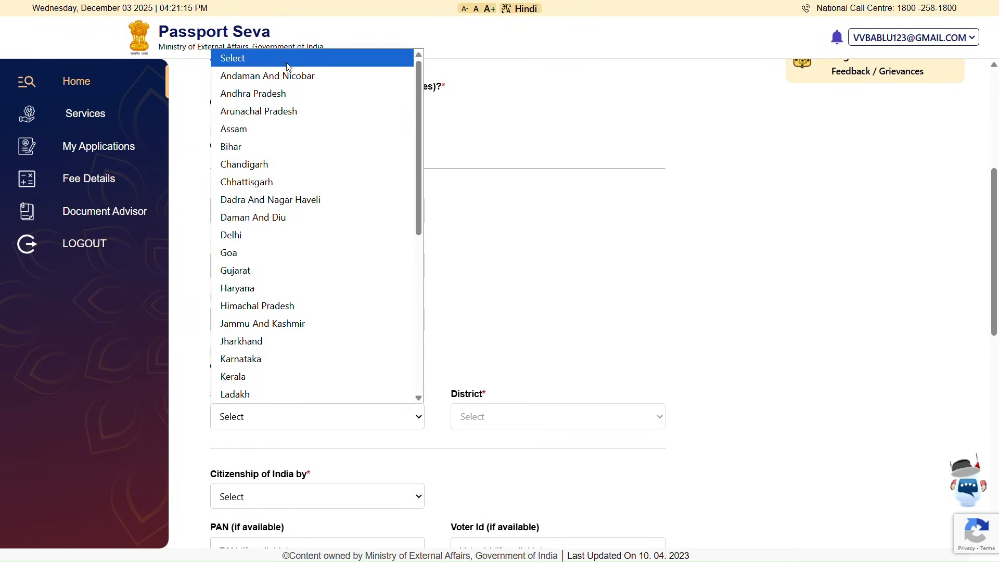
pyautogui.click(289, 98)
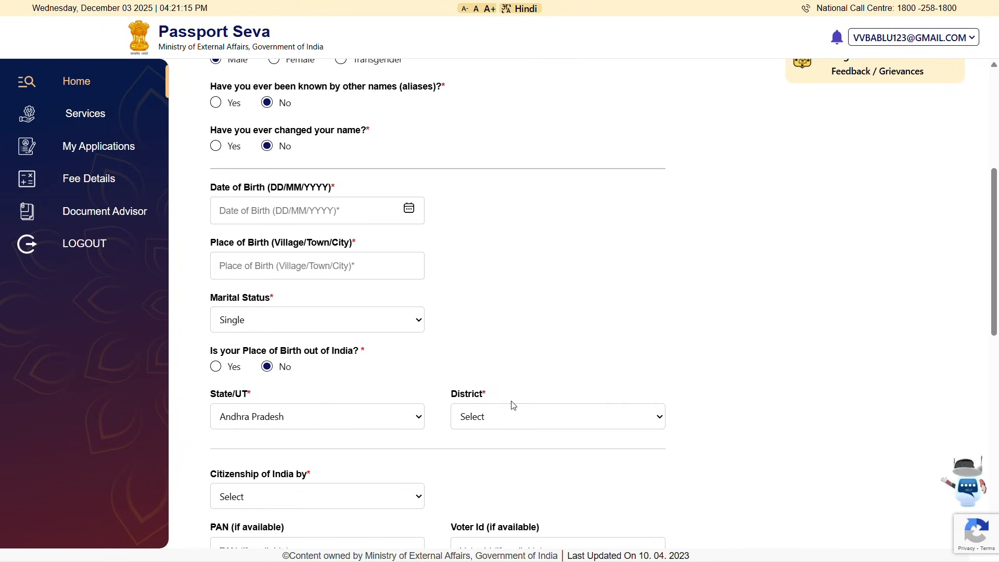
pyautogui.click(517, 416)
pyautogui.scroll(-3, 532, 318)
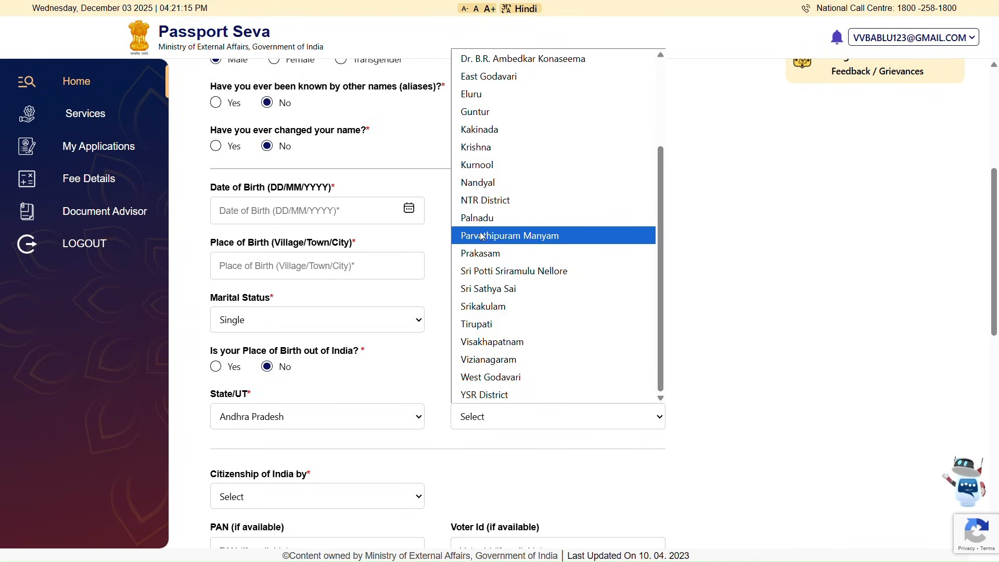
pyautogui.click(503, 330)
pyautogui.scroll(-2, 379, 472)
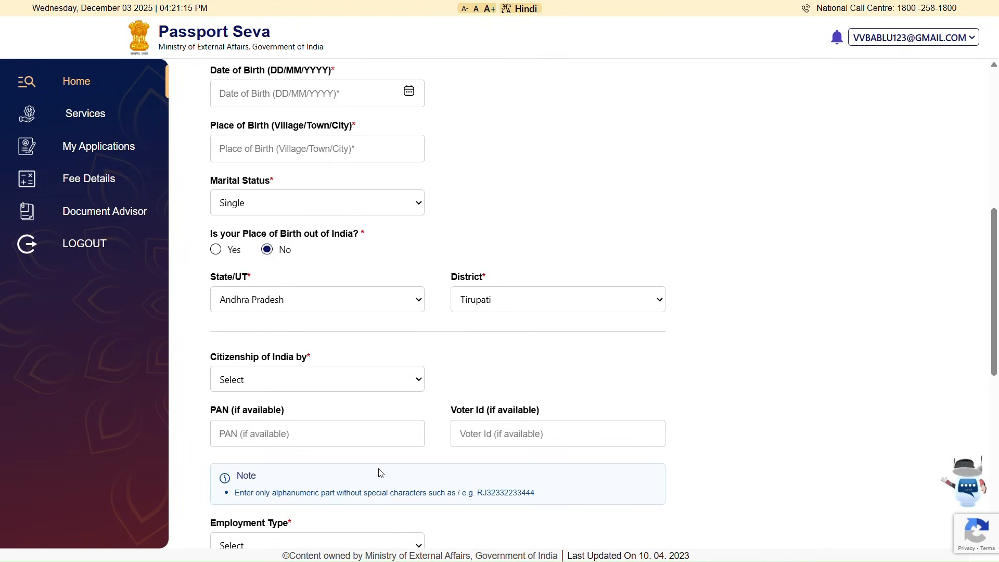
pyautogui.scroll(-1, 380, 471)
# - Set citizenship of India to Birth and tab past the PAN field
pyautogui.click(365, 314)
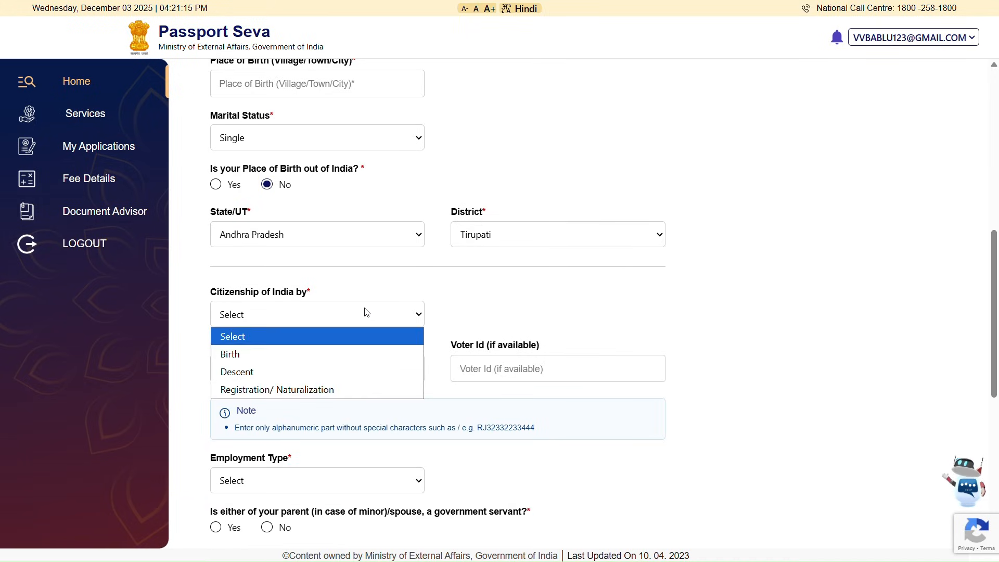
pyautogui.click(357, 353)
pyautogui.click(247, 313)
pyautogui.click(246, 313)
pyautogui.click(237, 369)
pyautogui.press('Tab')
pyautogui.scroll(-3, 442, 396)
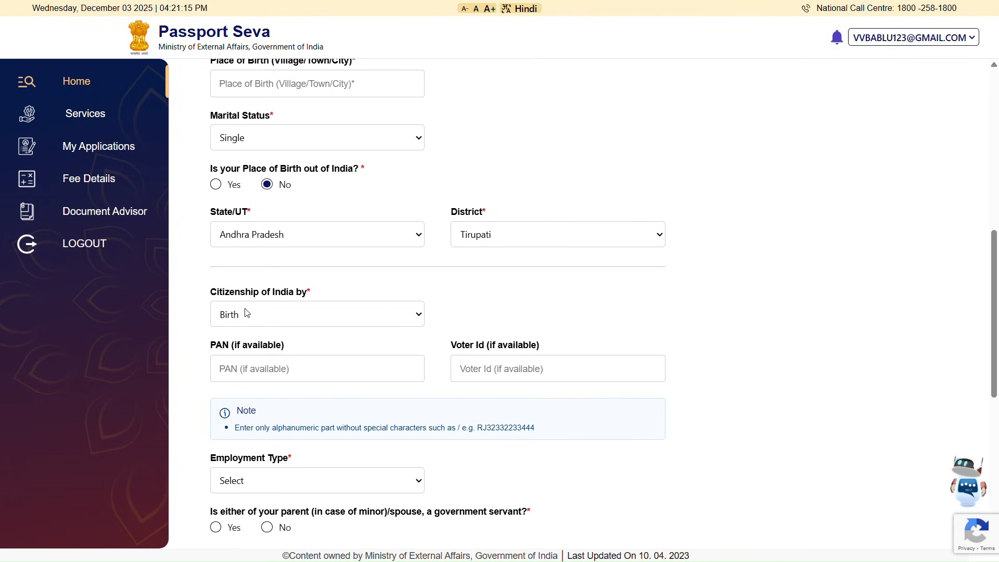
# - Keep Birth as citizenship, skip PAN and Voter Id, and bring up the Employment Type choices
pyautogui.click(247, 312)
pyautogui.click(247, 312)
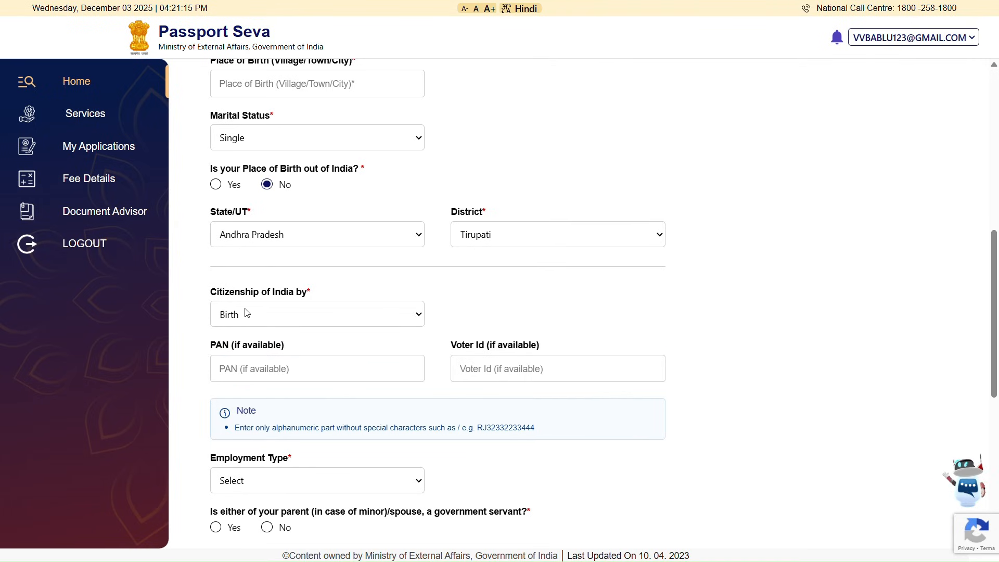
pyautogui.click(236, 368)
pyautogui.press('Tab')
pyautogui.click(246, 312)
pyautogui.click(246, 312)
pyautogui.click(235, 359)
pyautogui.press('Tab')
pyautogui.scroll(-3, 431, 397)
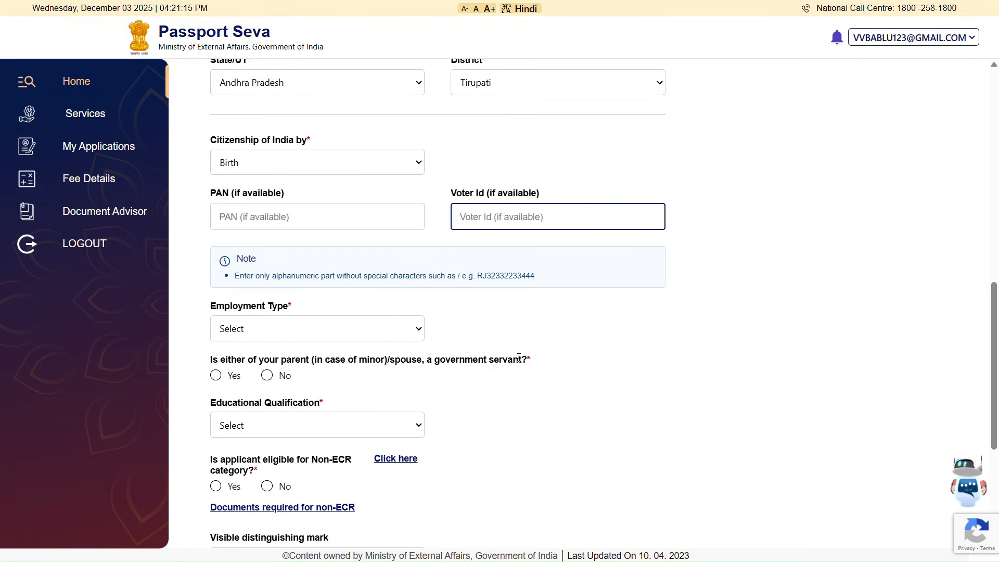
pyautogui.click(315, 329)
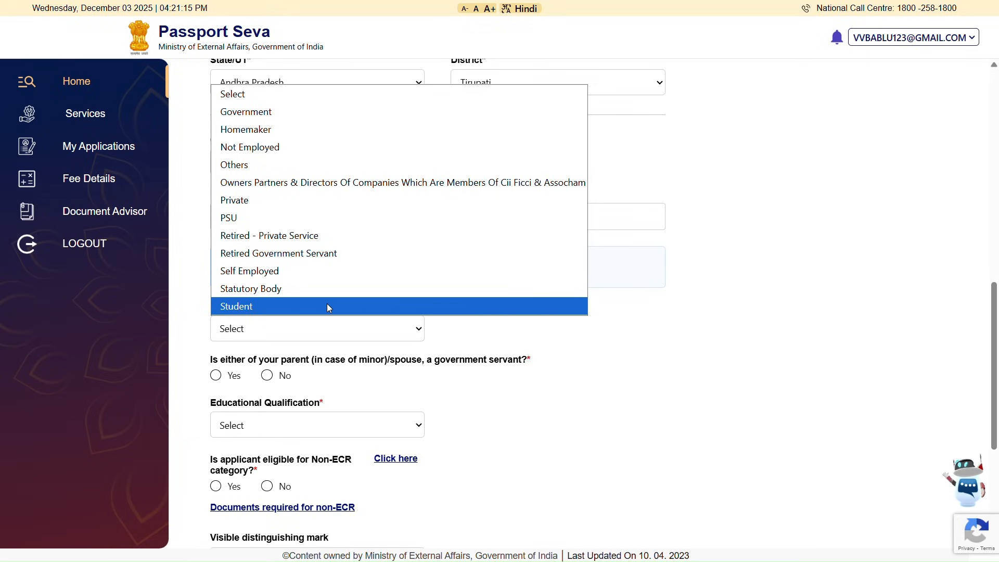
# - Set employment type to Private and locate the government-servant question
pyautogui.click(350, 195)
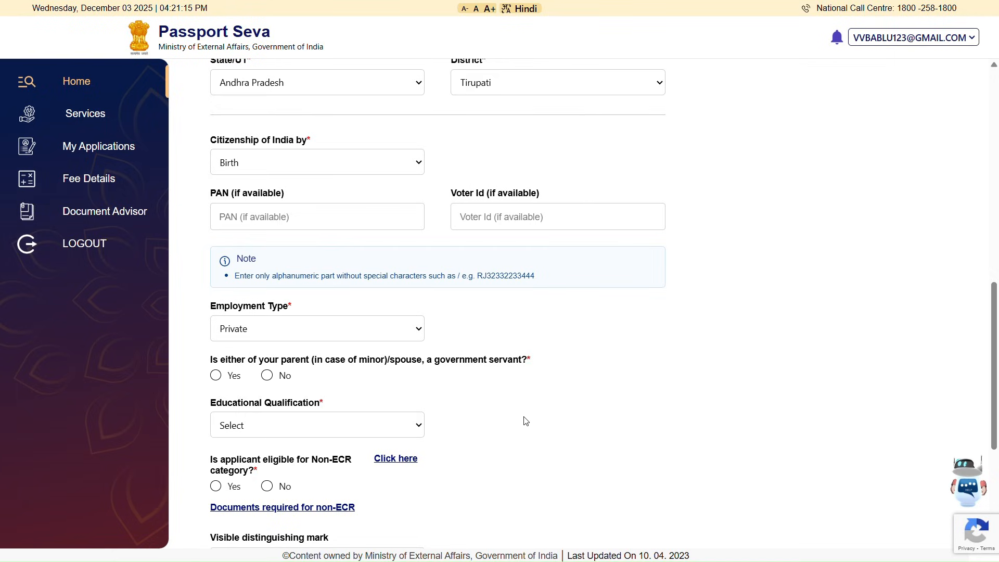
pyautogui.scroll(-1, 526, 420)
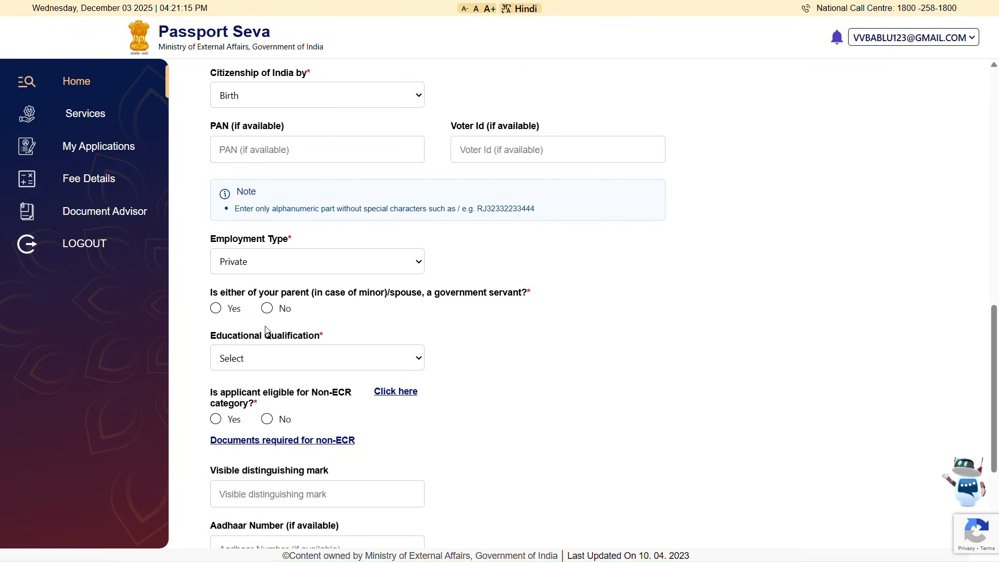
pyautogui.moveTo(209, 298); pyautogui.dragTo(530, 289)
pyautogui.click(530, 289)
# - Answer No to the government-servant parent/spouse question and review the remaining questions
pyautogui.click(269, 311)
pyautogui.scroll(-2, 270, 314)
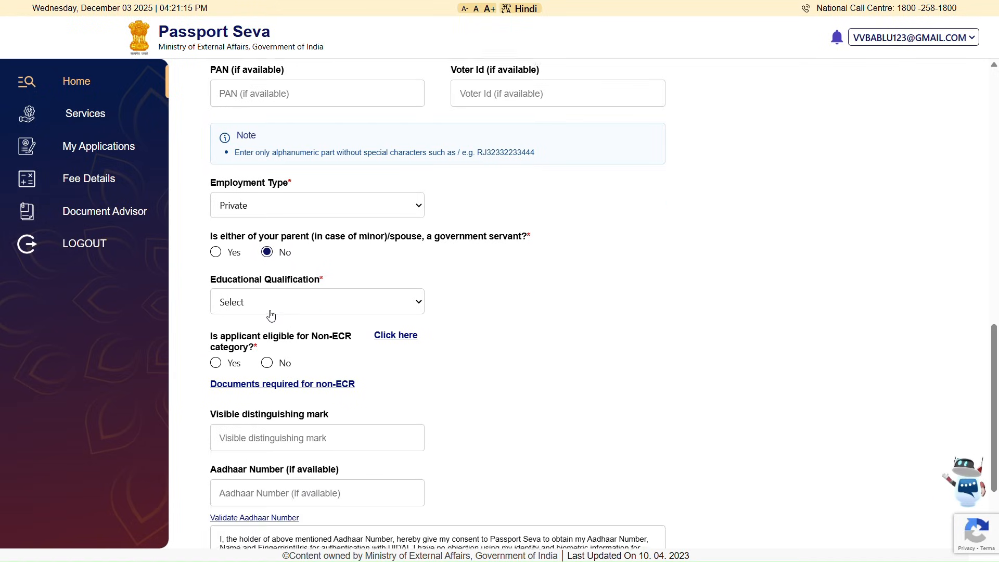
pyautogui.scroll(2, 270, 314)
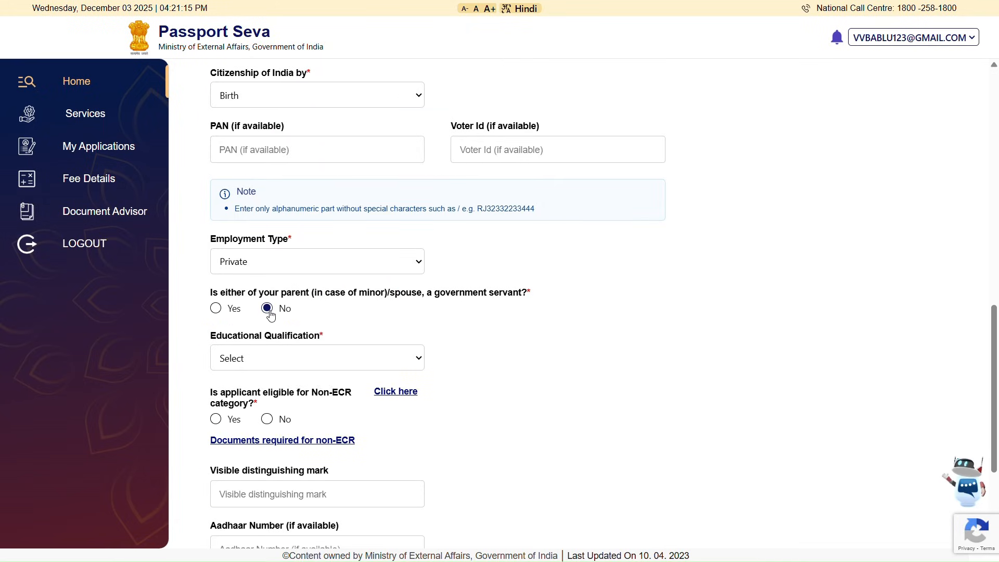
pyautogui.scroll(-1, 270, 314)
pyautogui.scroll(-1, 270, 314)
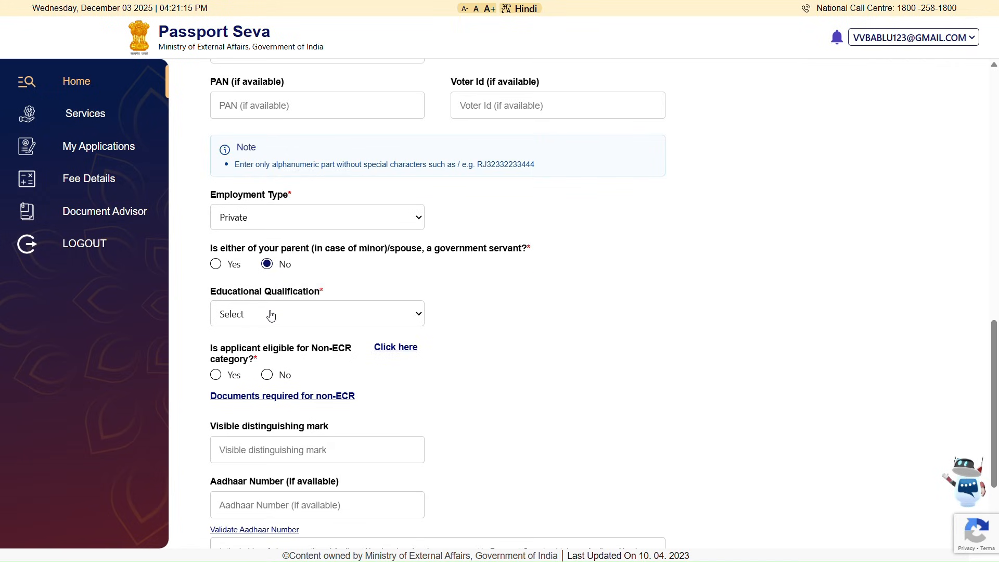
pyautogui.scroll(-1, 270, 315)
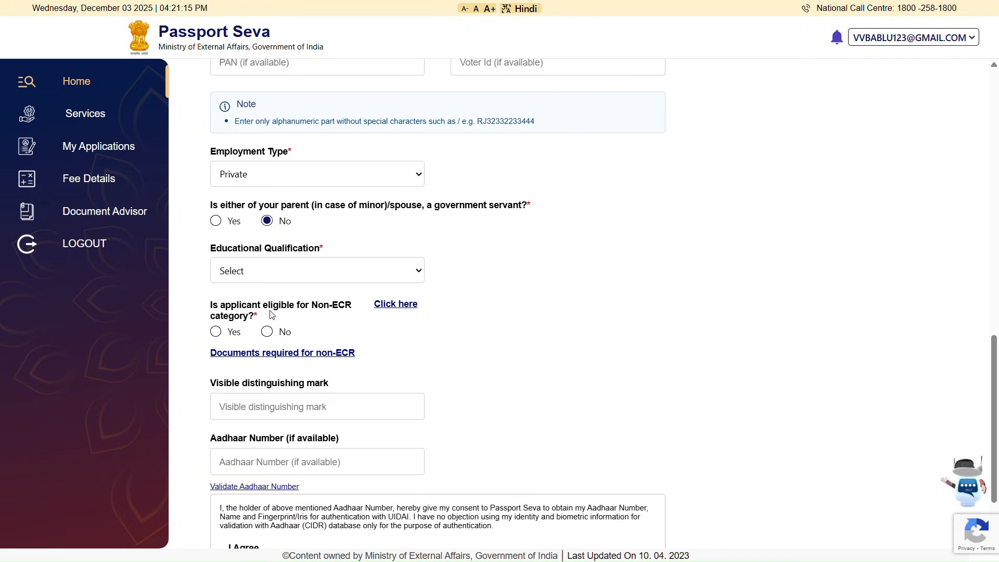
pyautogui.scroll(2, 270, 314)
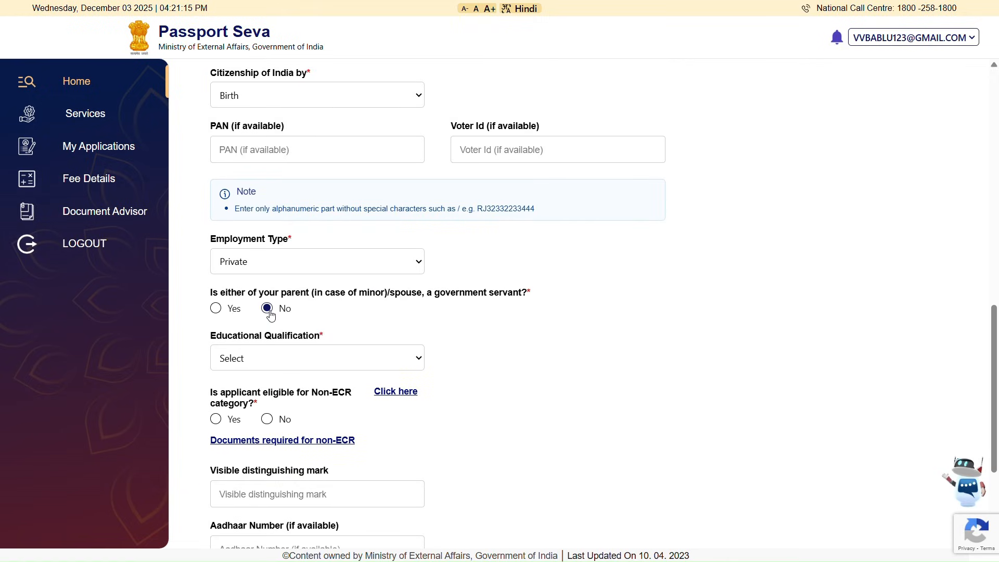
pyautogui.scroll(-2, 269, 312)
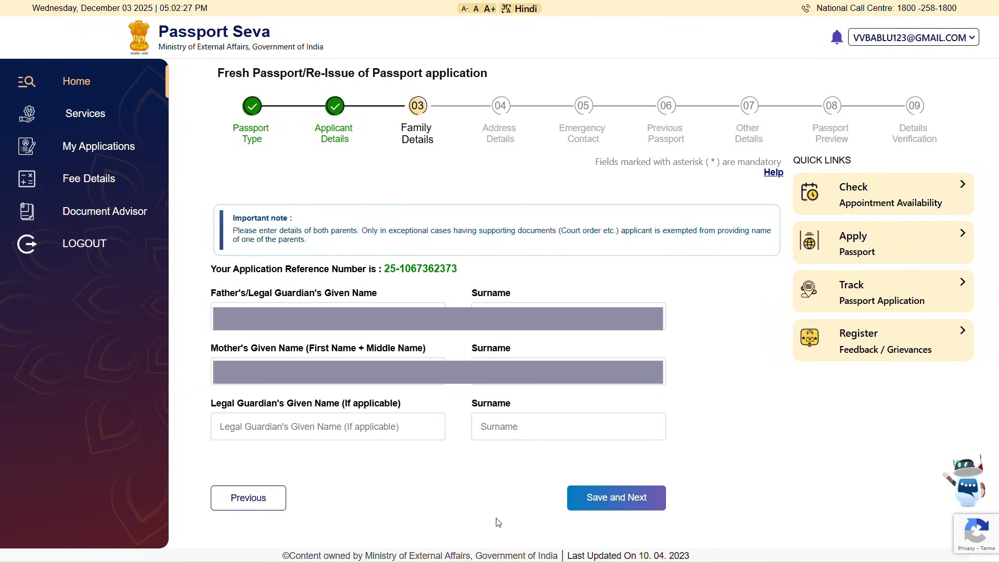
# - Save the Family Details with the parents' names and move to Address Details
pyautogui.click(607, 499)
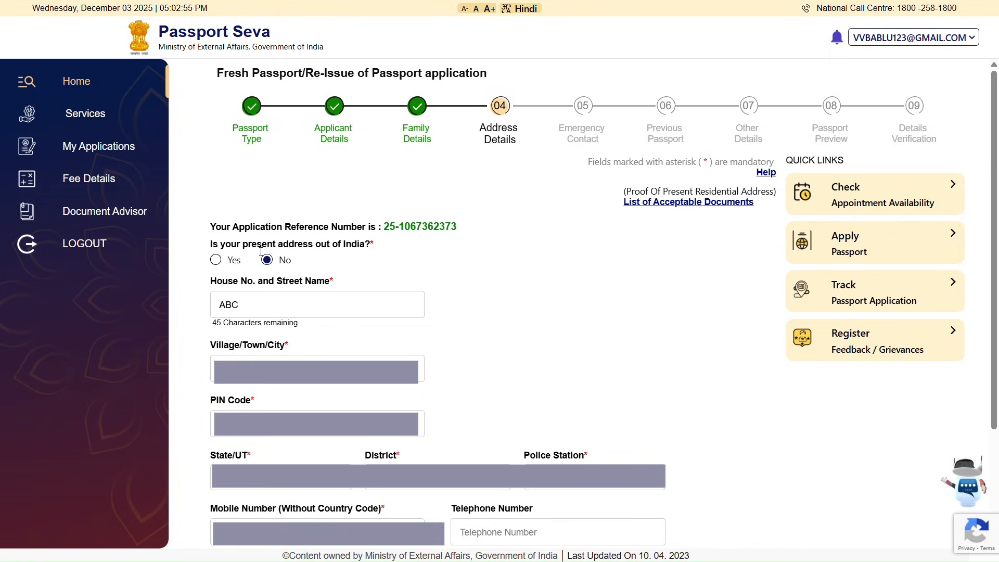
# - Scroll to the present address and check the house number and street entry
pyautogui.scroll(-2, 416, 312)
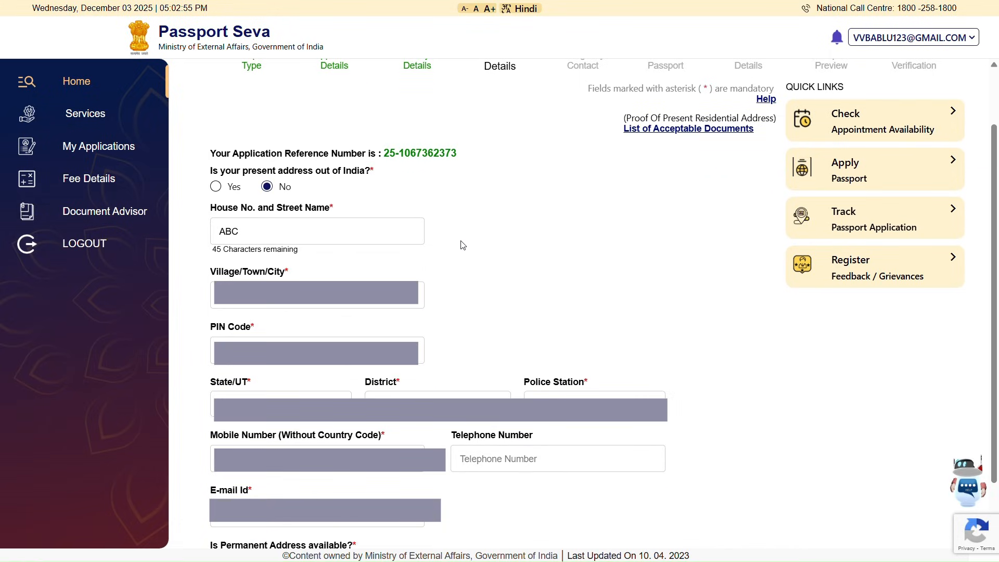
pyautogui.scroll(-1, 443, 177)
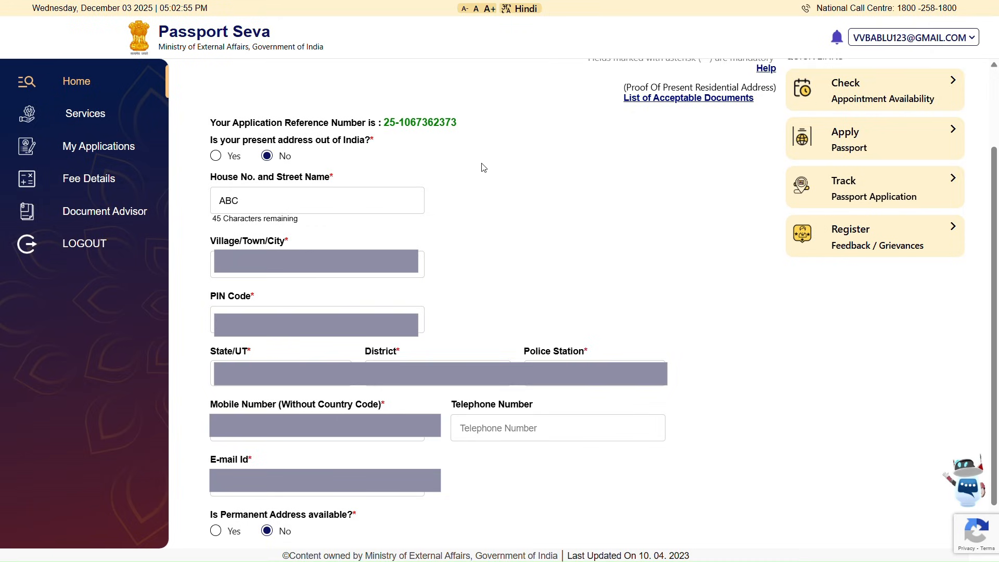
pyautogui.click(265, 207)
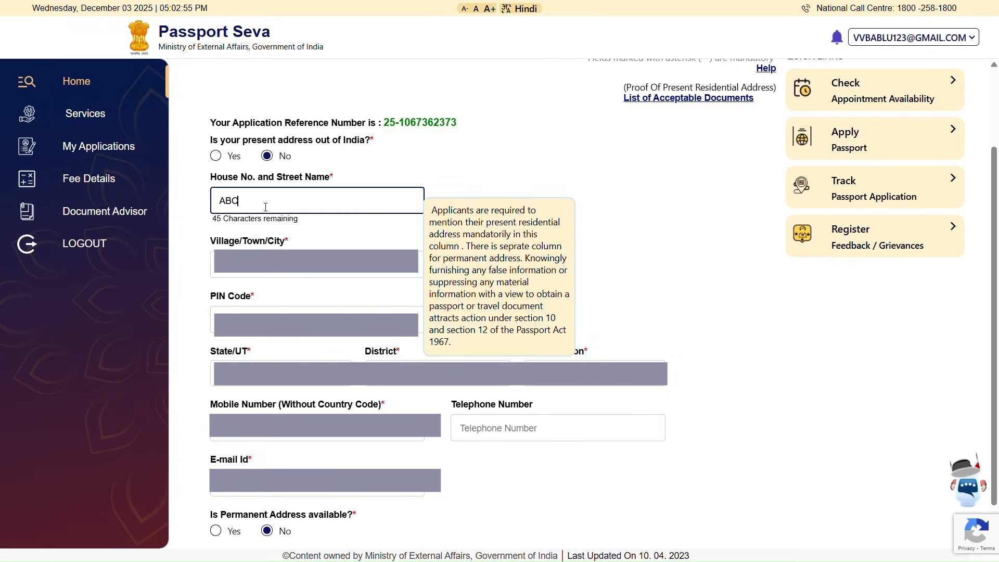
pyautogui.click(310, 244)
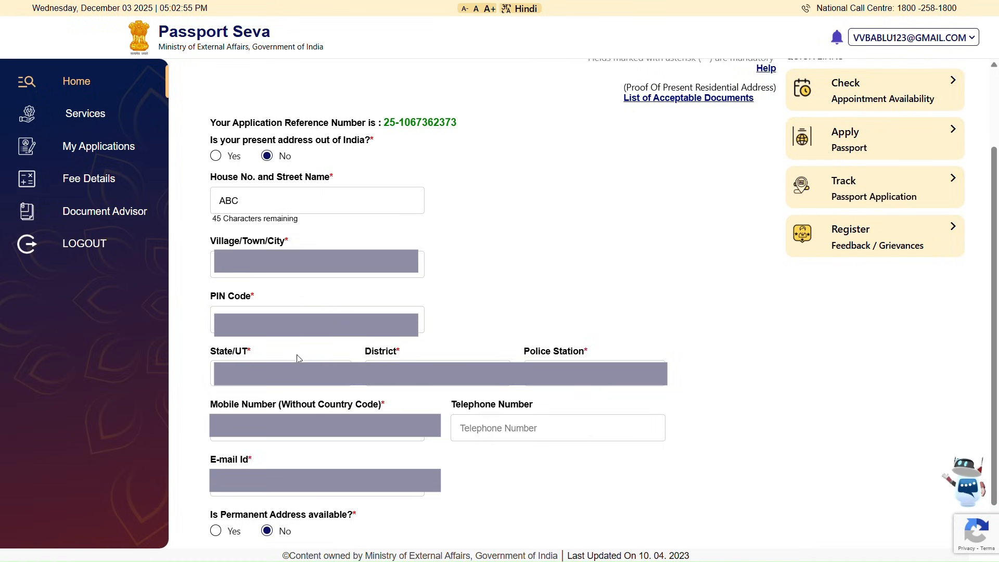
# - Check the State/UT and District lists, leaving both unchanged
pyautogui.click(333, 384)
pyautogui.click(339, 384)
pyautogui.click(493, 374)
pyautogui.click(493, 373)
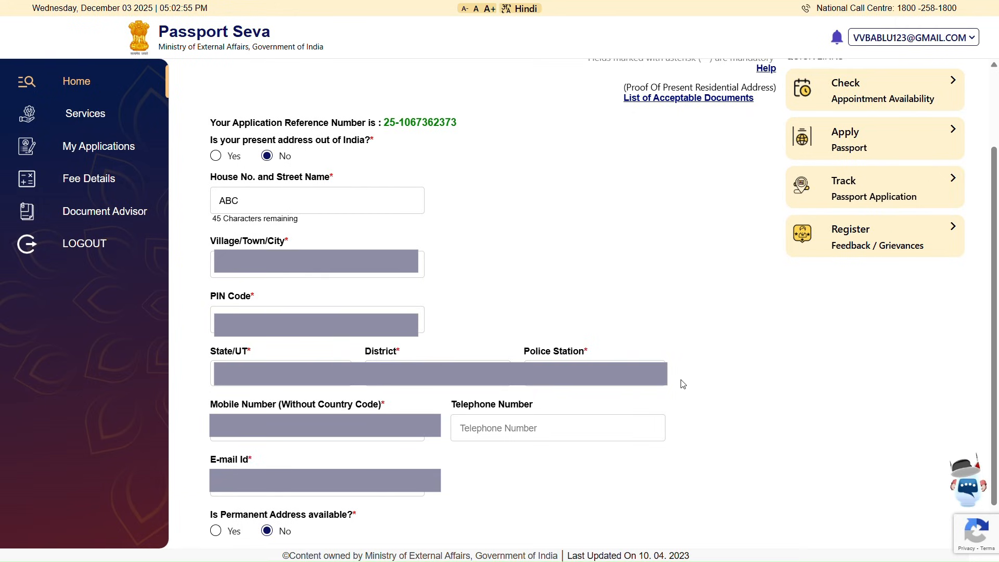
# - Choose West Police Station Tirupati as the present address's police station
pyautogui.click(656, 376)
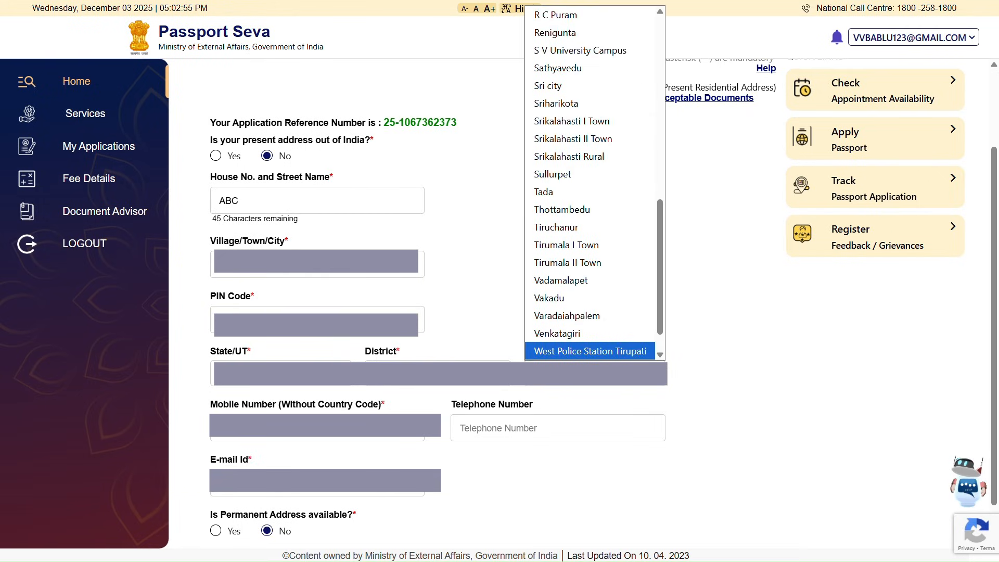
pyautogui.scroll(-1, 660, 324)
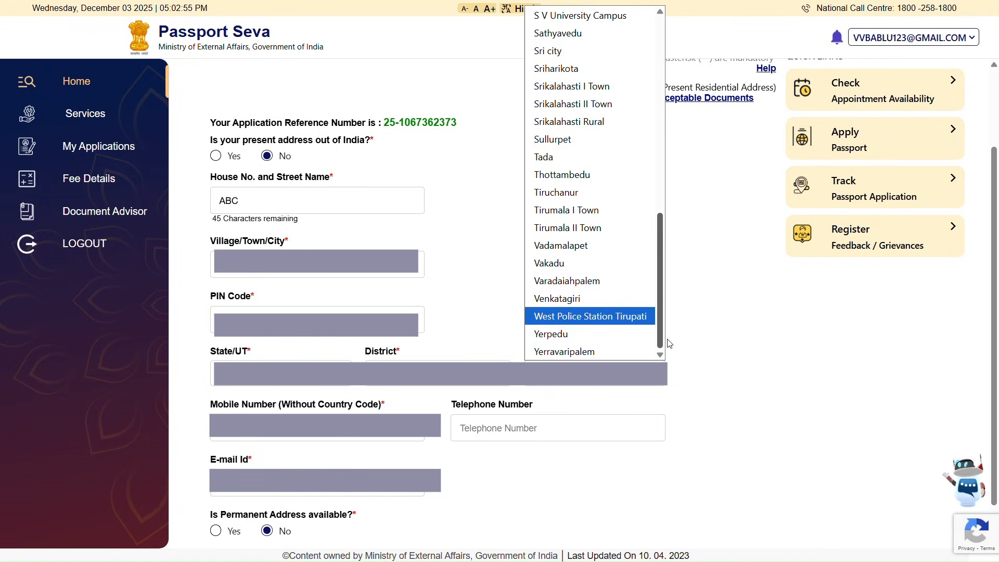
pyautogui.moveTo(660, 338); pyautogui.dragTo(651, 134)
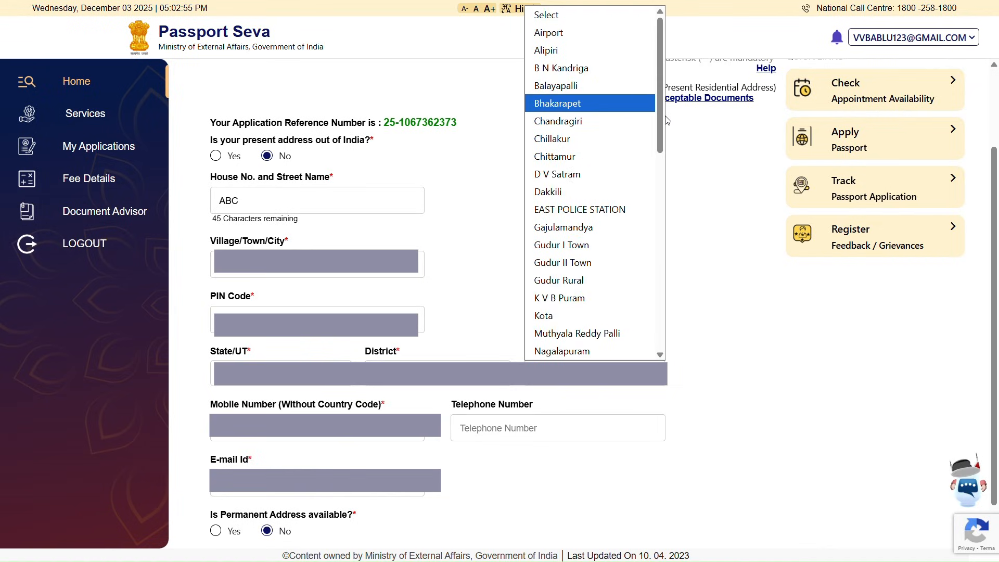
pyautogui.moveTo(660, 119); pyautogui.dragTo(673, 332)
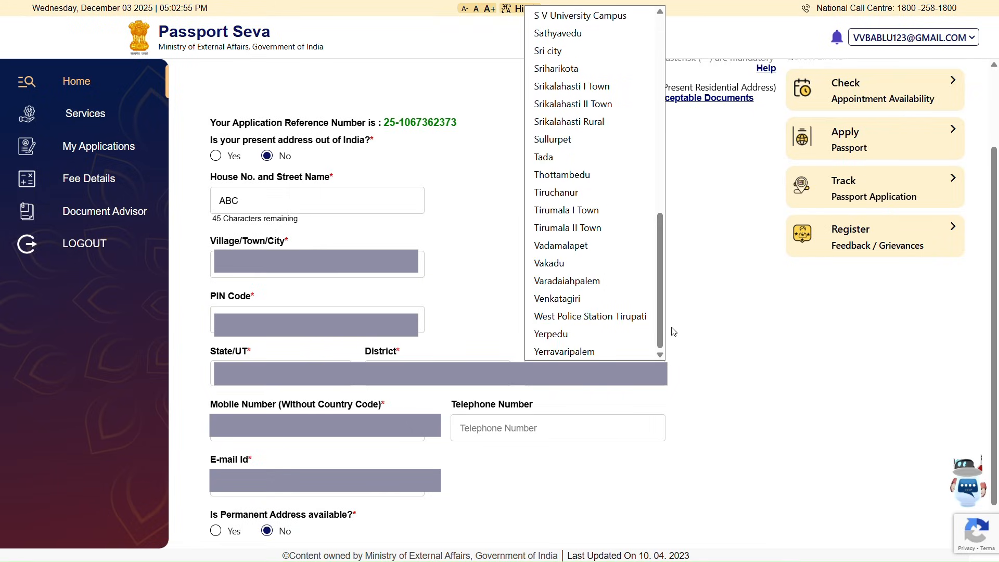
pyautogui.click(639, 314)
pyautogui.scroll(-1, 691, 427)
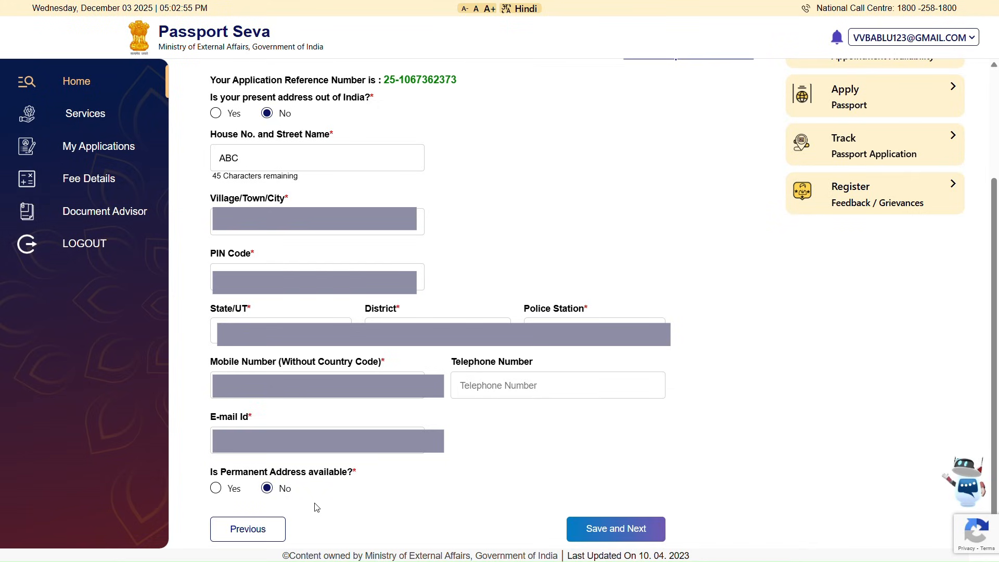
# - Scroll the form to enter the emergency contact's name, address and mobile number
pyautogui.scroll(3, 315, 506)
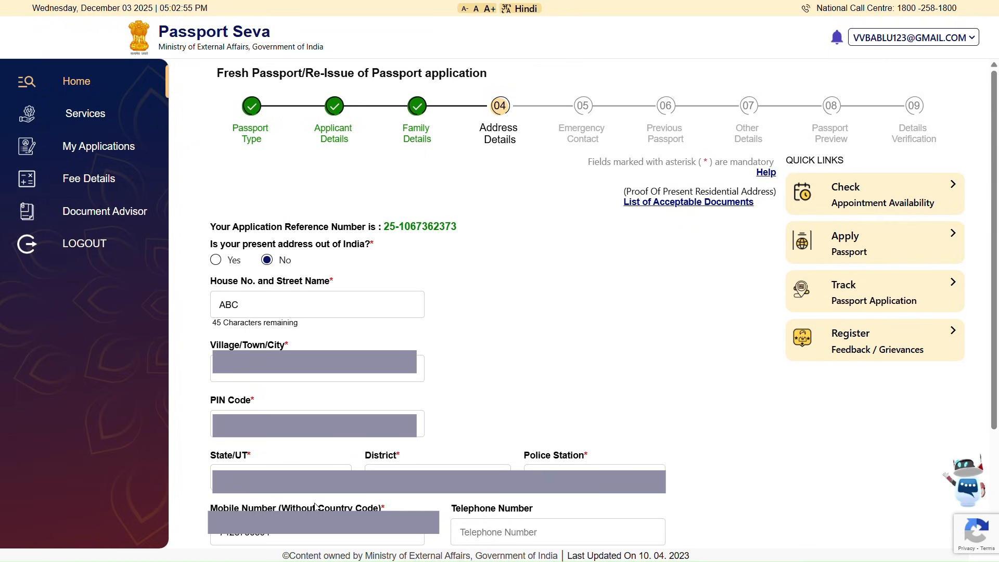
pyautogui.scroll(-3, 314, 505)
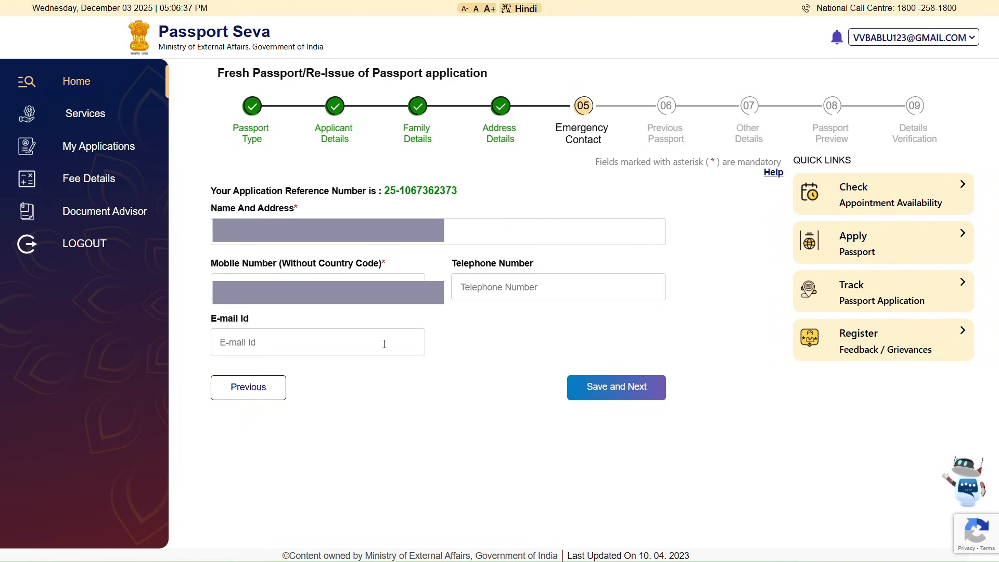
# - Save the emergency contact details and continue to the Previous Passport step
pyautogui.click(582, 392)
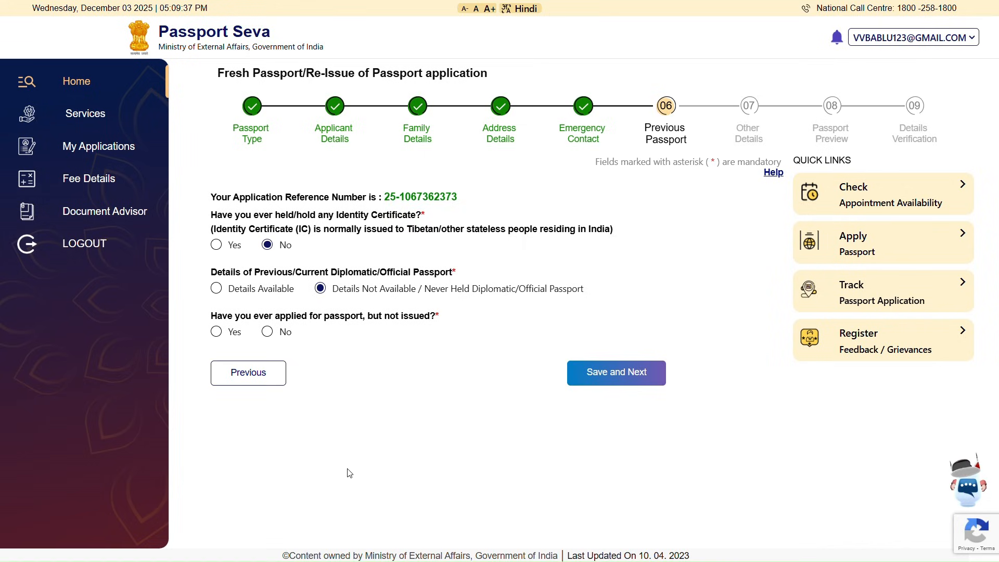
# - Answer No to a passport applied for but not issued, and save Previous Passport
pyautogui.click(267, 331)
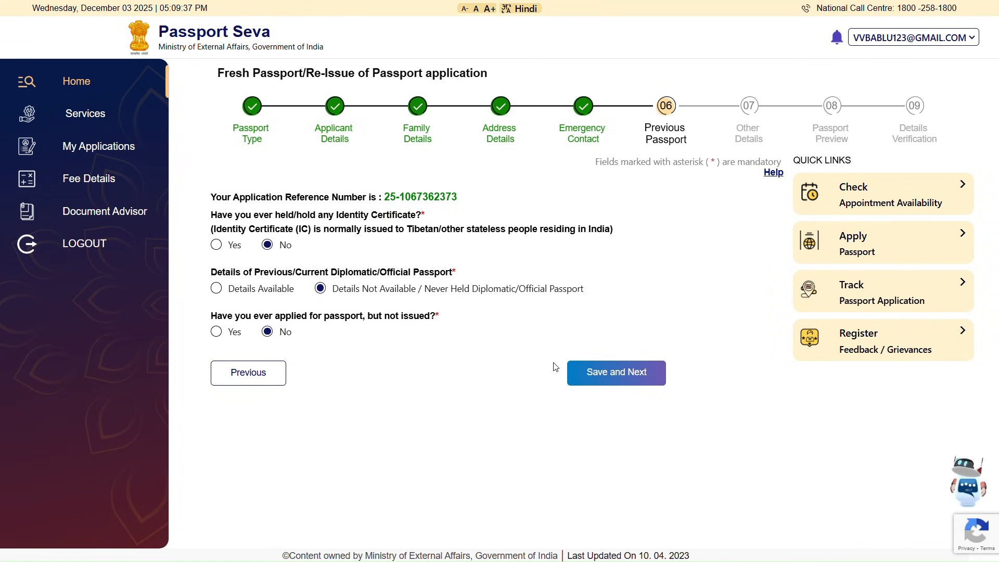
pyautogui.click(619, 375)
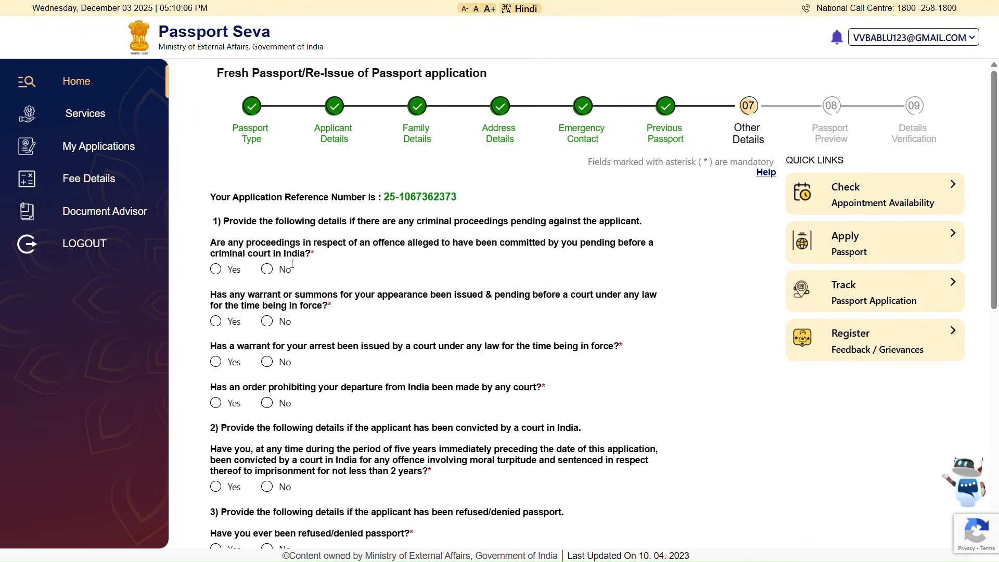
# - Answer No to pending criminal proceedings, warrant or summons, arrest warrant and court conviction
pyautogui.click(267, 269)
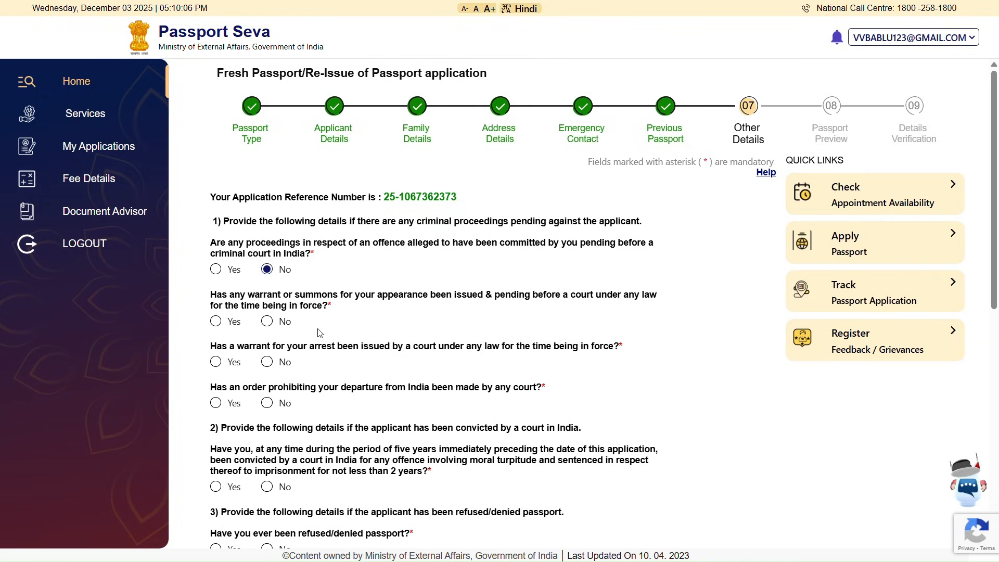
pyautogui.click(268, 323)
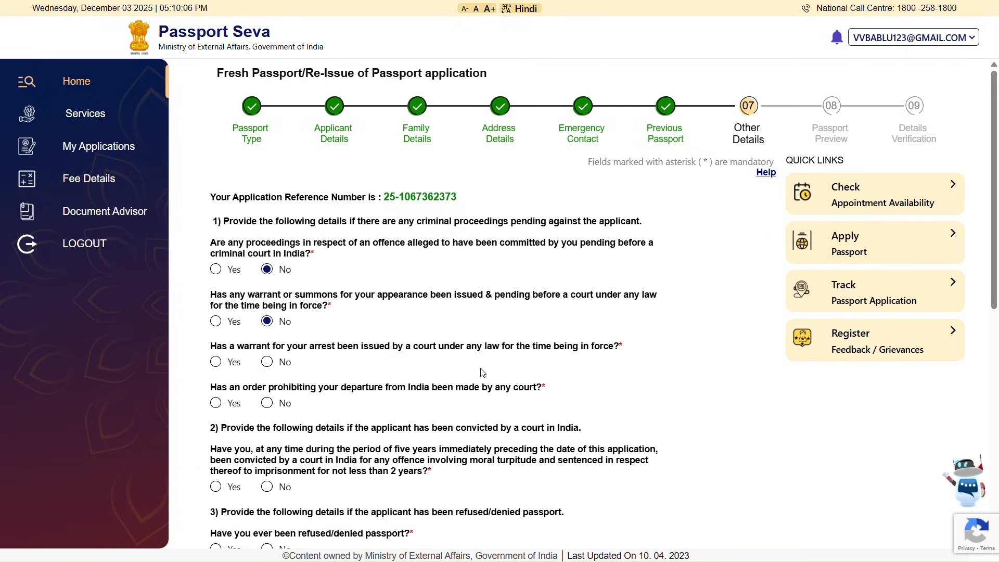
pyautogui.click(267, 362)
pyautogui.scroll(-2, 270, 367)
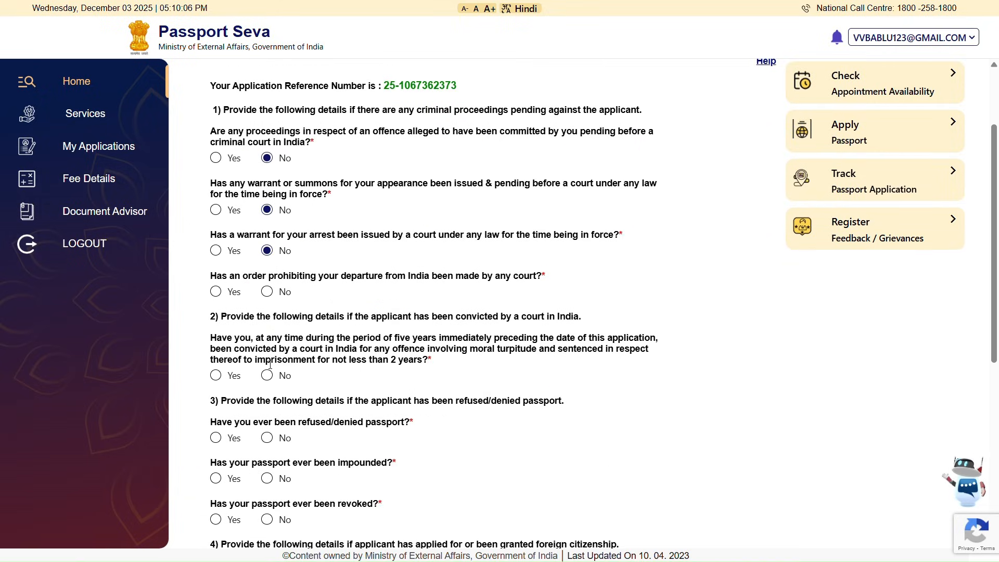
pyautogui.click(267, 375)
pyautogui.scroll(-4, 267, 375)
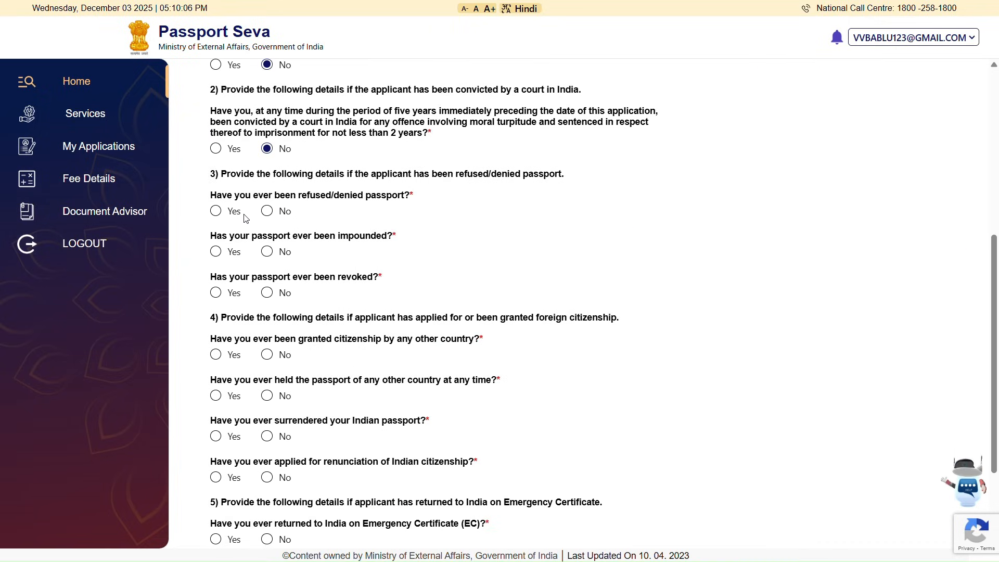
# - Answer No to passport refusal, surrender, renunciation, Emergency Certificate, deportation and repatriation, then save
pyautogui.click(267, 211)
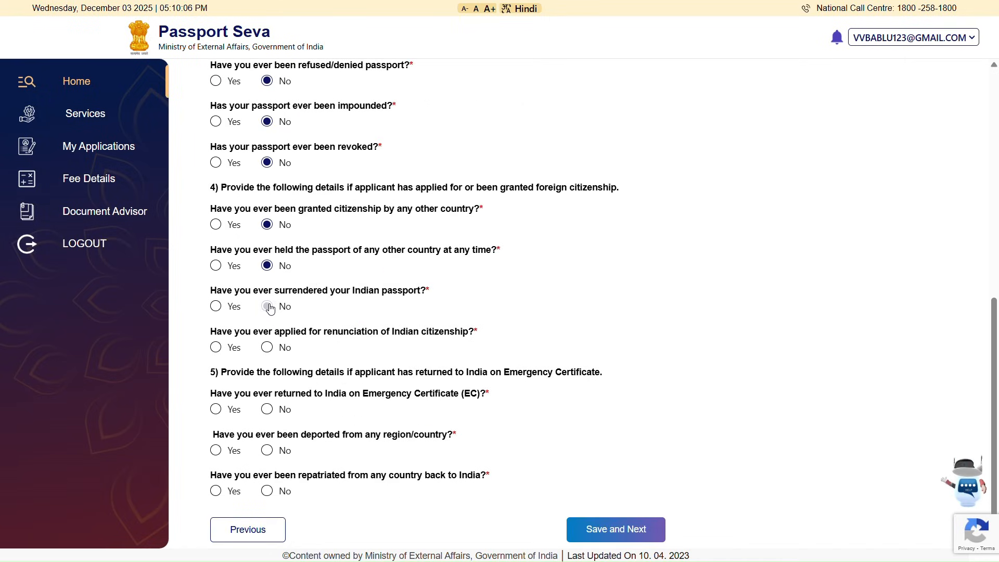
pyautogui.click(269, 306)
pyautogui.click(268, 349)
pyautogui.click(268, 410)
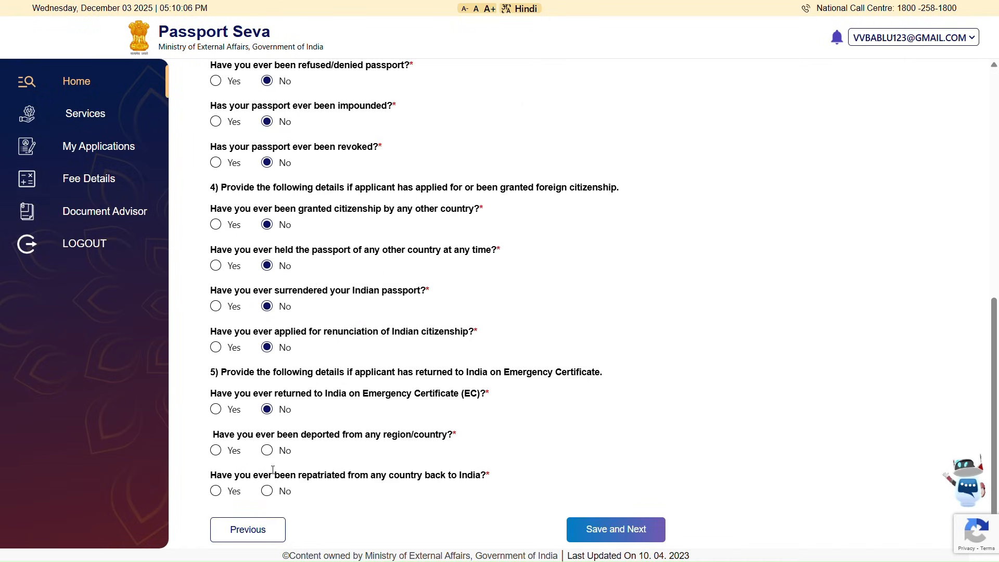
pyautogui.click(271, 452)
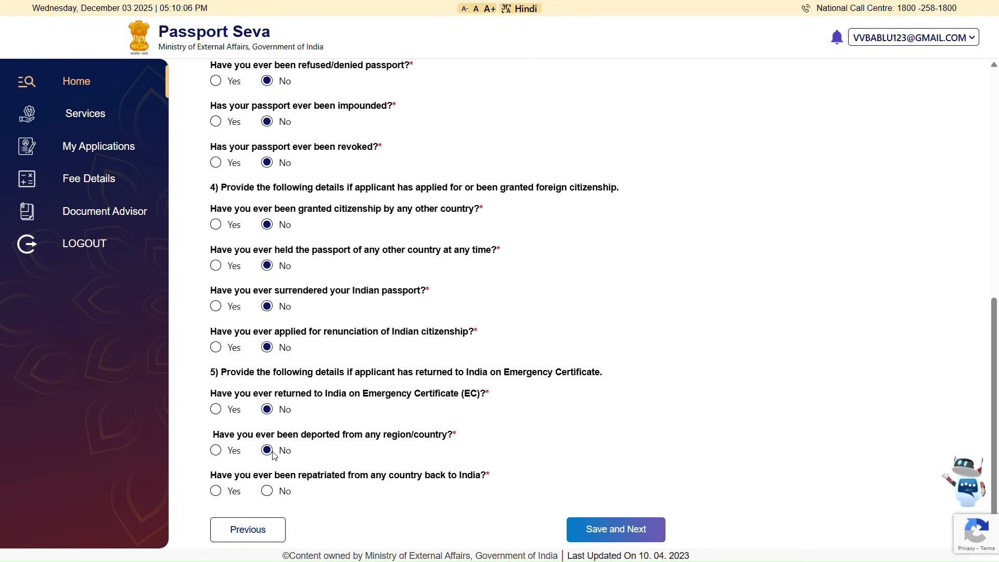
pyautogui.click(268, 491)
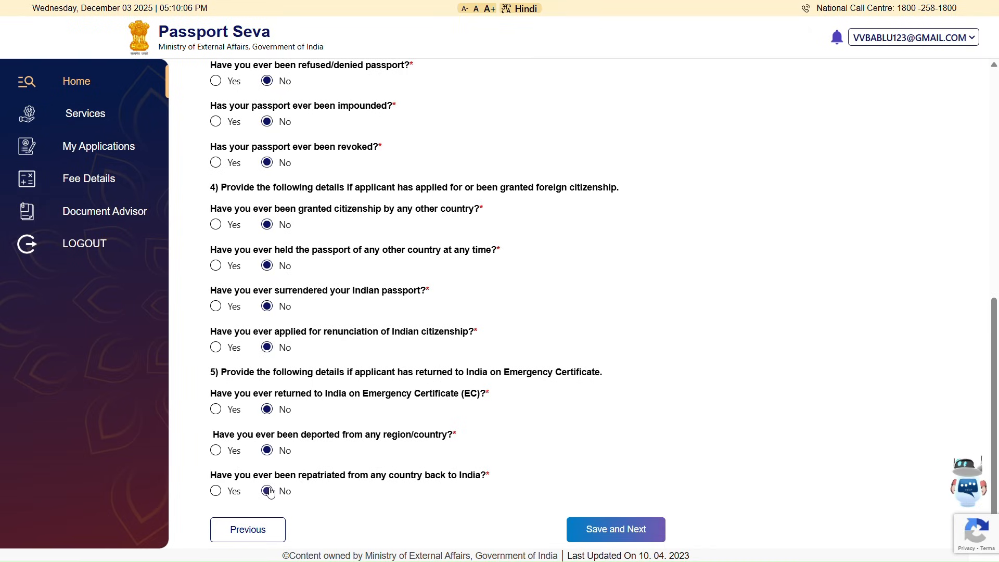
pyautogui.click(587, 531)
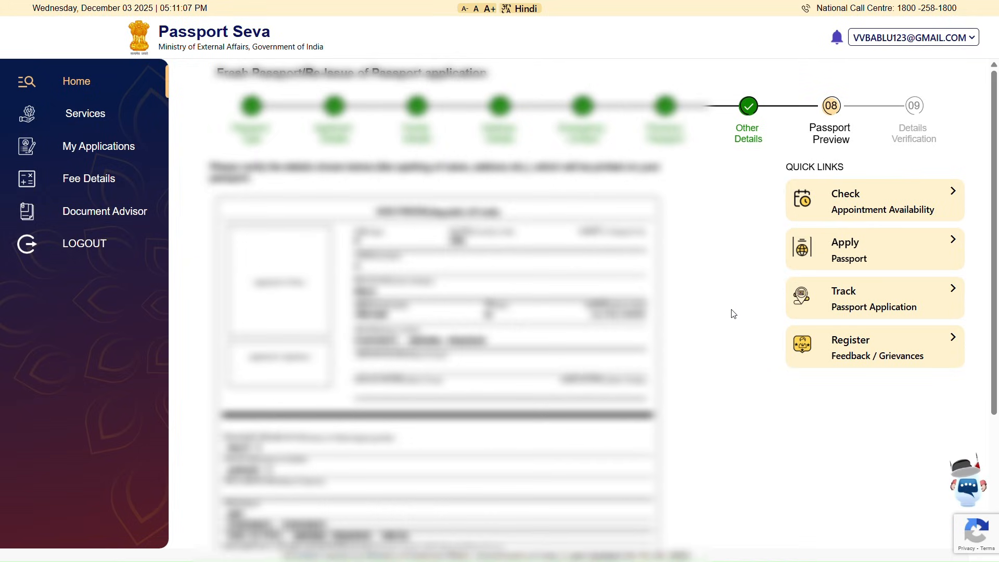
# - Confirm the previewed passport information is correct and proceed to Details Verification
pyautogui.scroll(-2, 800, 470)
pyautogui.scroll(1, 799, 471)
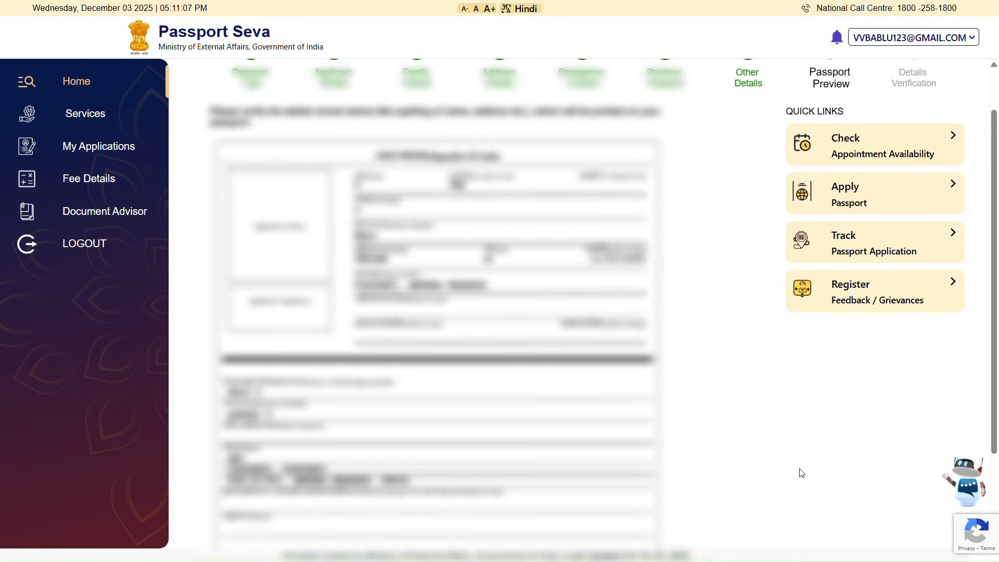
pyautogui.scroll(-1, 722, 311)
pyautogui.scroll(-2, 722, 311)
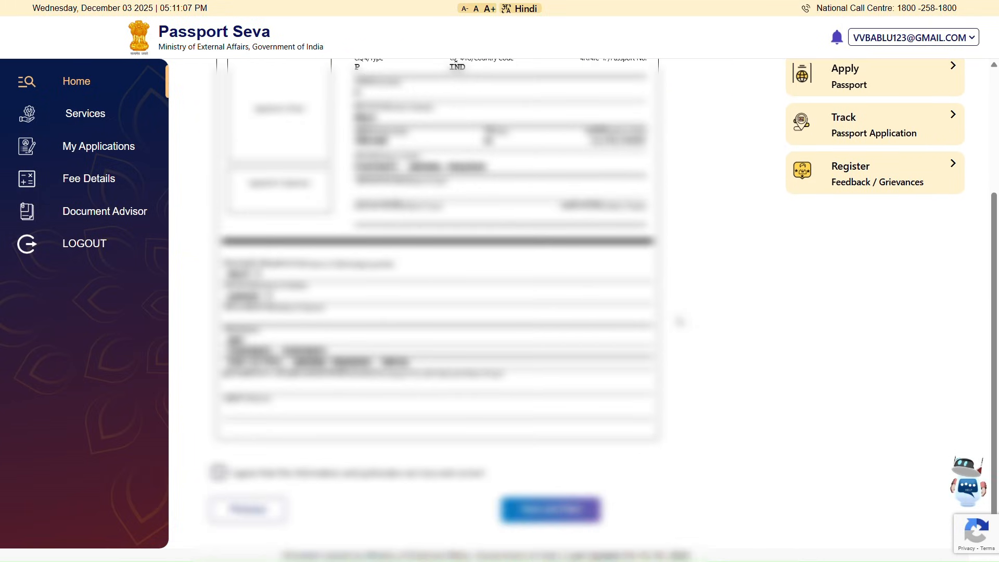
pyautogui.click(219, 472)
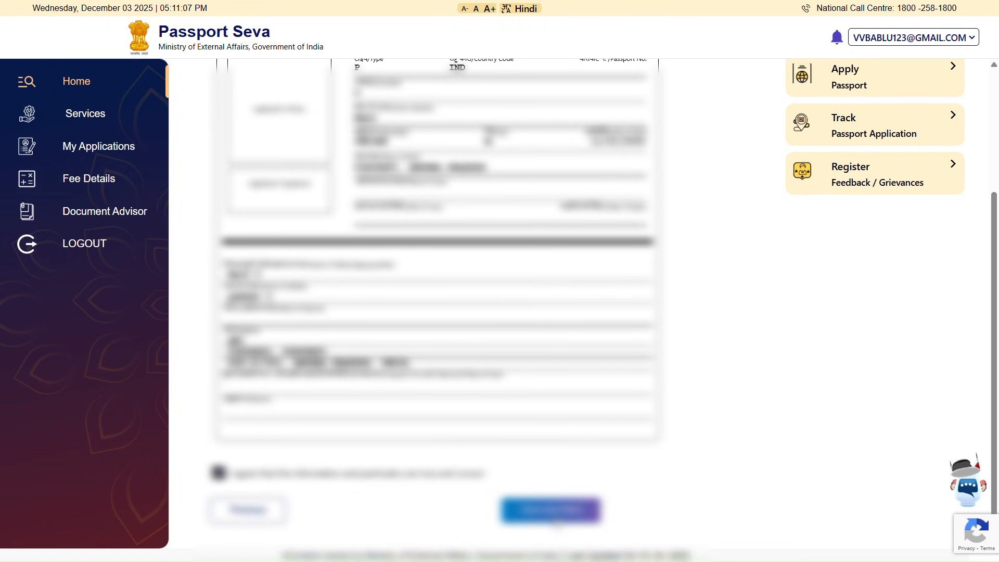
pyautogui.click(550, 510)
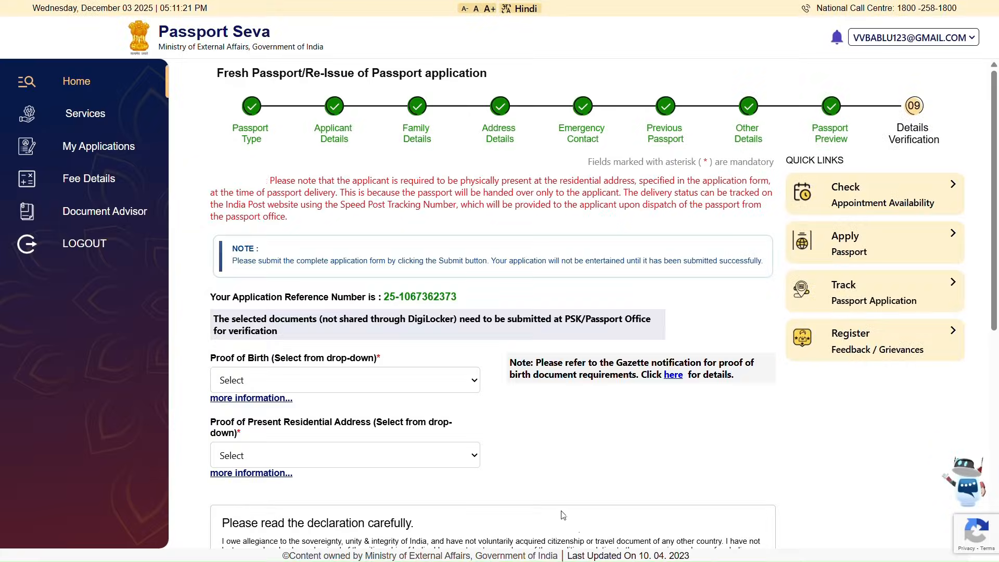
# - Select the school leaving certificate as proof of birth
pyautogui.click(264, 390)
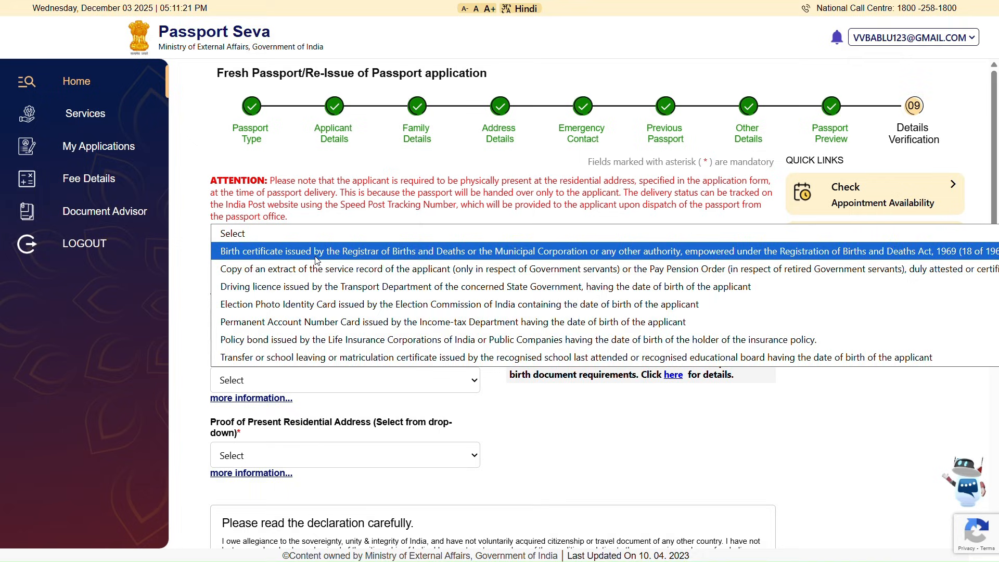
pyautogui.click(318, 364)
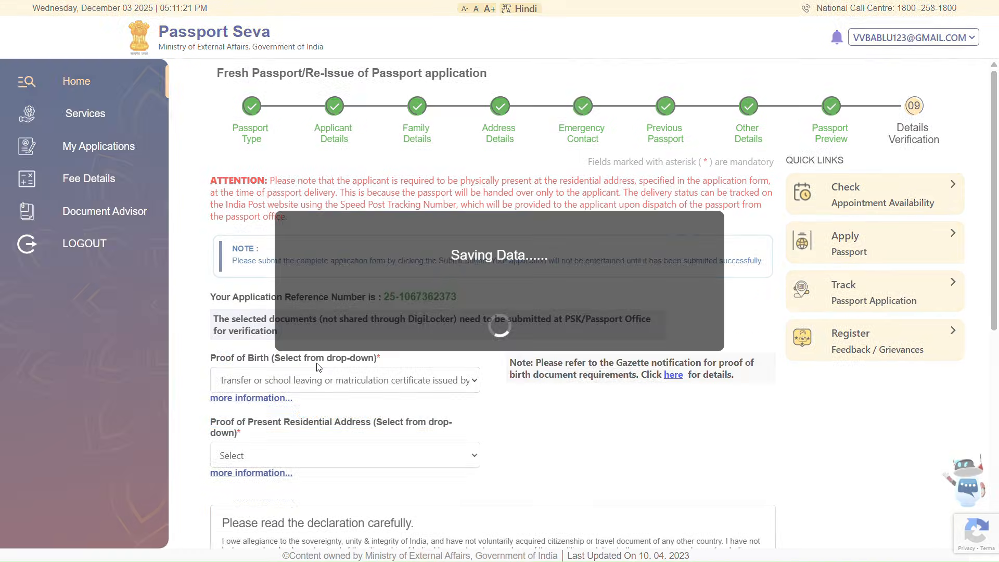
pyautogui.scroll(-1, 323, 440)
pyautogui.scroll(-2, 324, 440)
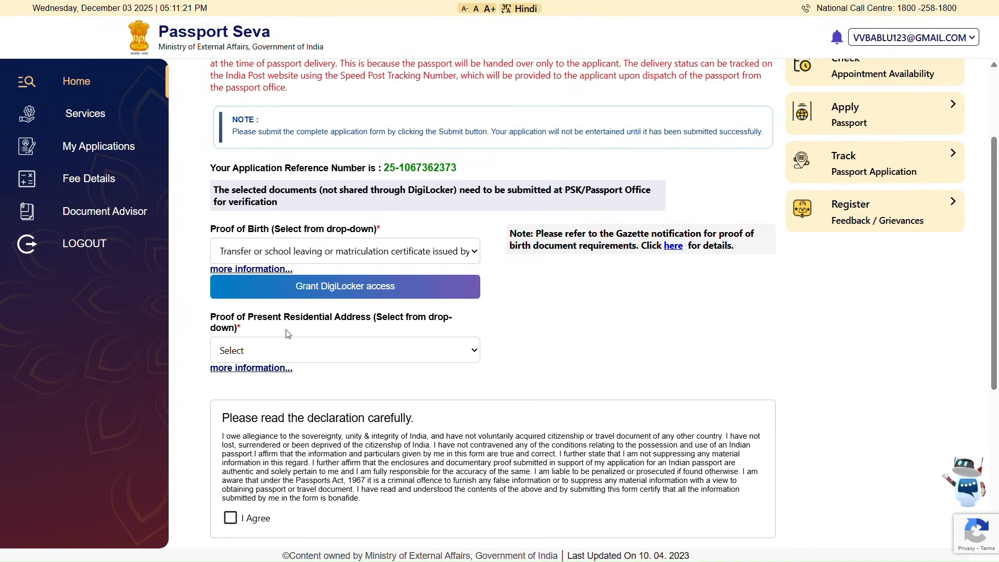
# - Select Aadhaar Card (Address Proof) as proof of residential address
pyautogui.click(321, 351)
pyautogui.scroll(-3, 329, 317)
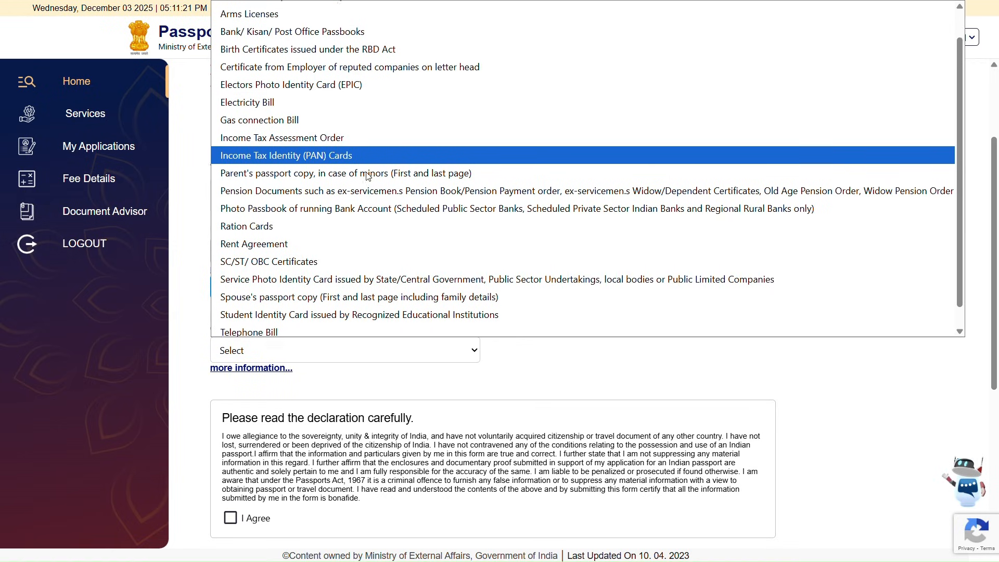
pyautogui.scroll(3, 364, 179)
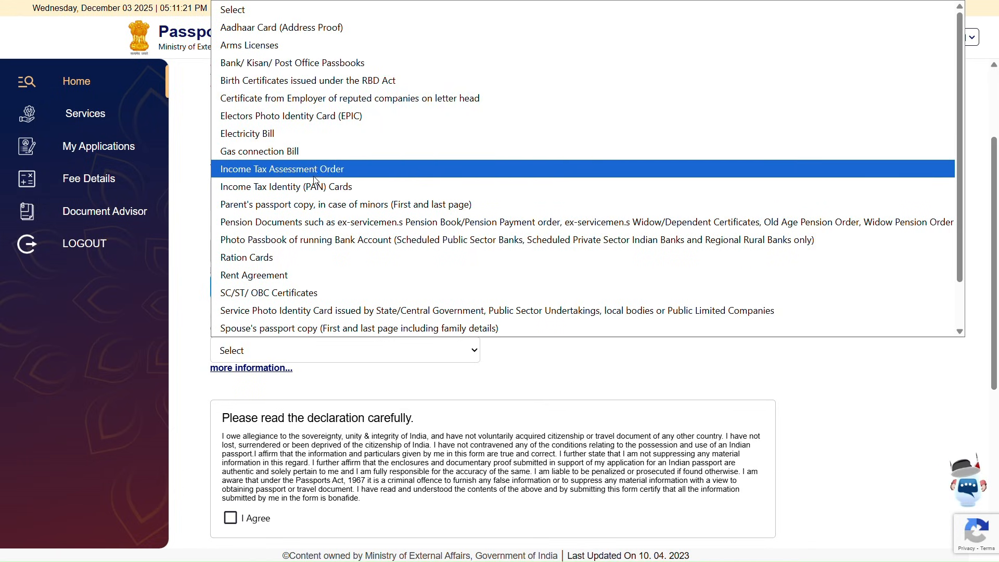
pyautogui.scroll(-2, 323, 310)
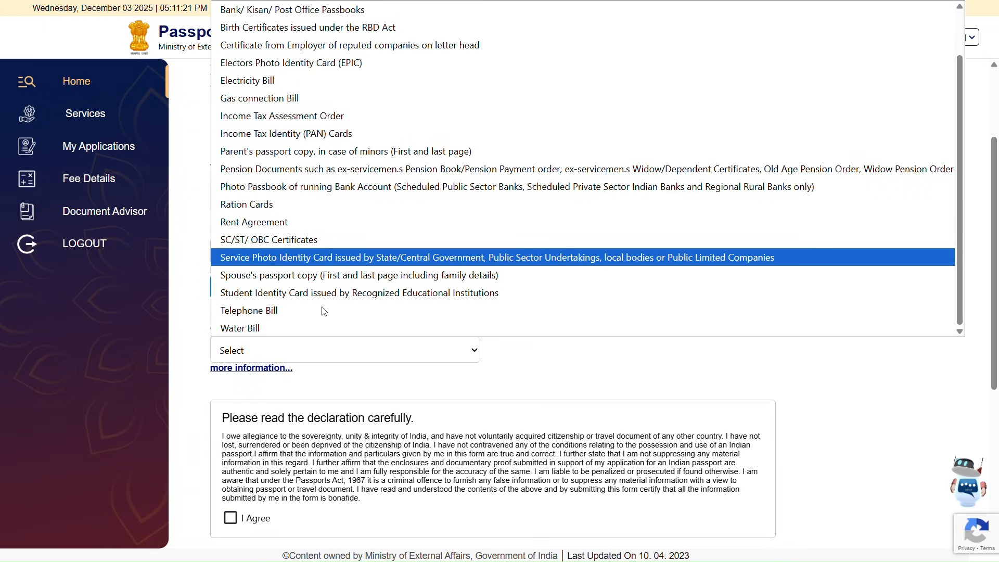
pyautogui.scroll(2, 324, 311)
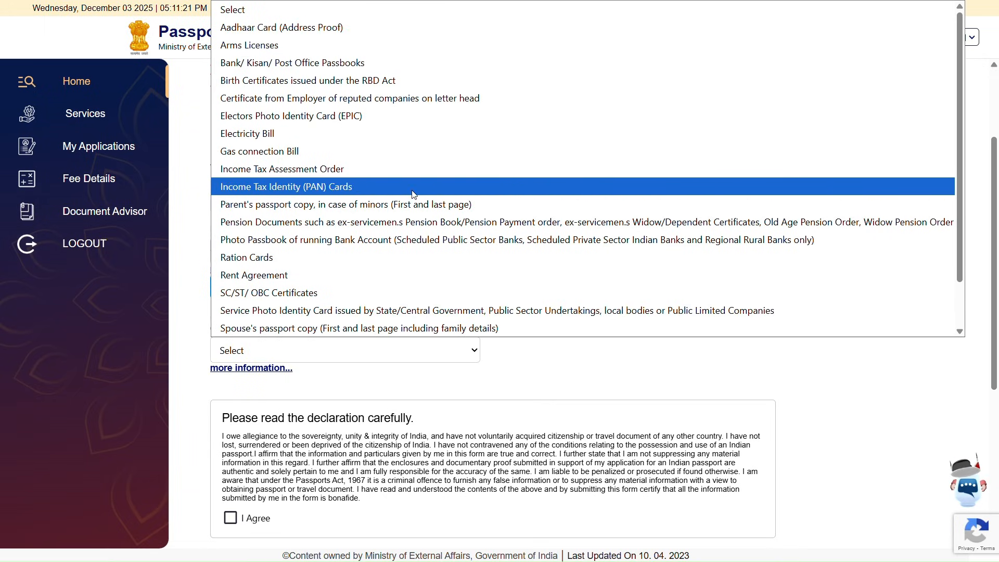
pyautogui.click(297, 27)
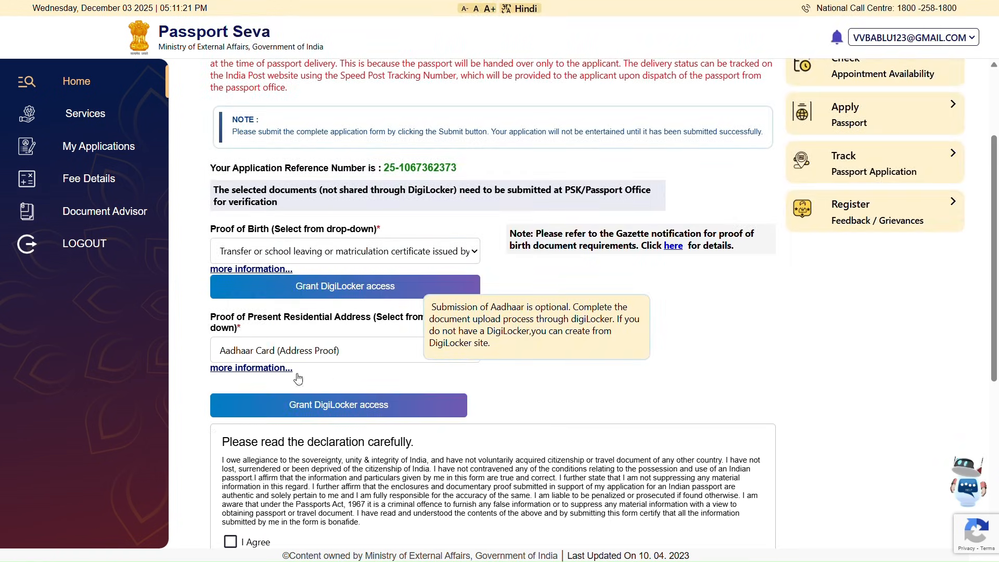
pyautogui.scroll(-4, 266, 399)
pyautogui.scroll(-2, 267, 399)
# - Accept the declaration with place Hyderabad and acknowledge the saved-successfully message
pyautogui.click(230, 268)
pyautogui.click(256, 327)
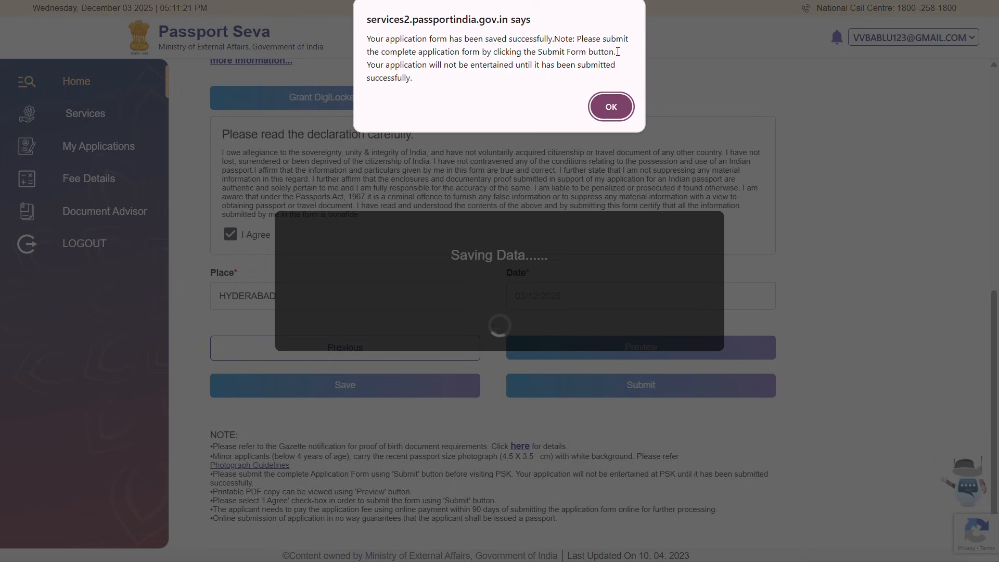
pyautogui.click(612, 106)
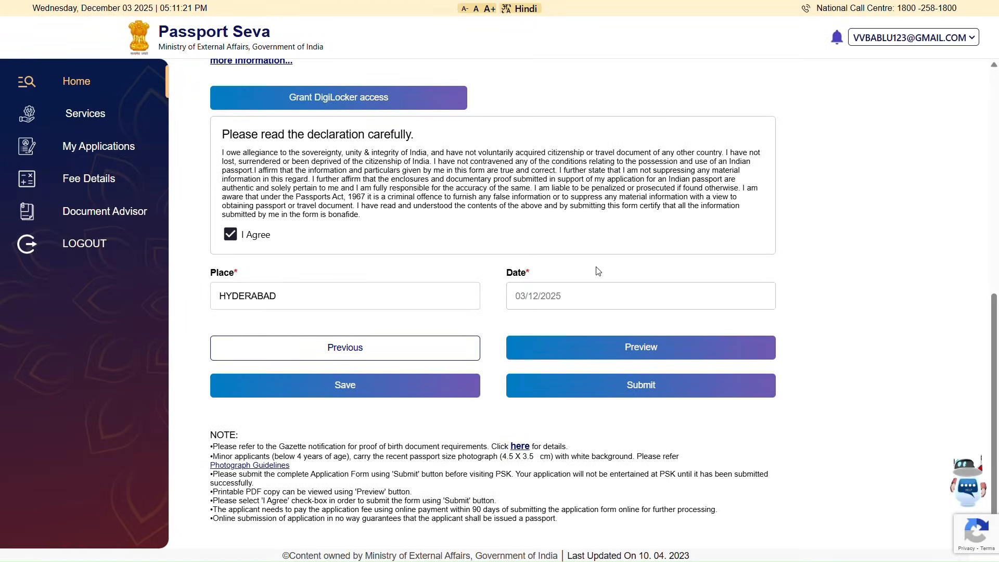
# - Review the full application form preview, then close it
pyautogui.scroll(9, 596, 267)
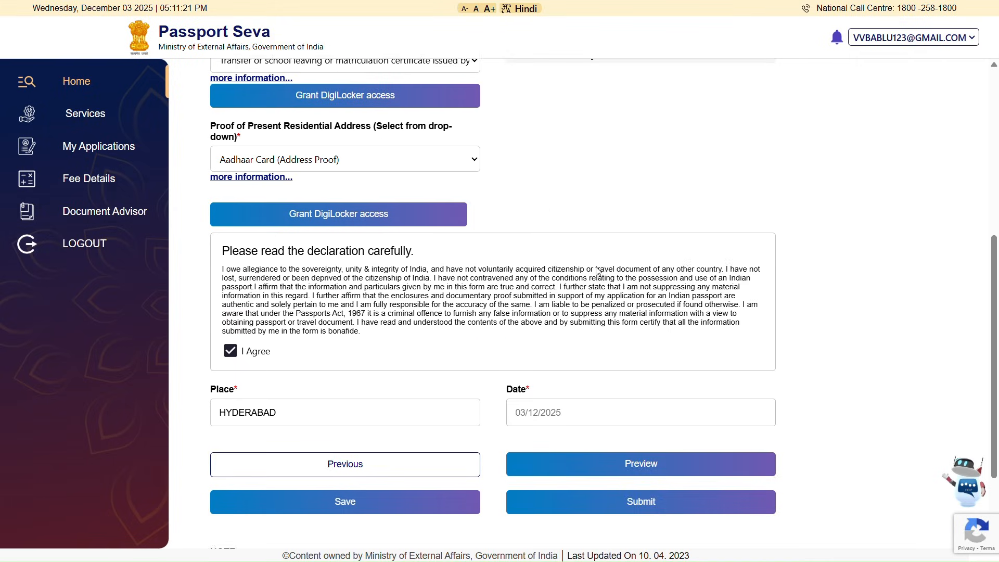
pyautogui.scroll(-9, 596, 267)
pyautogui.click(611, 339)
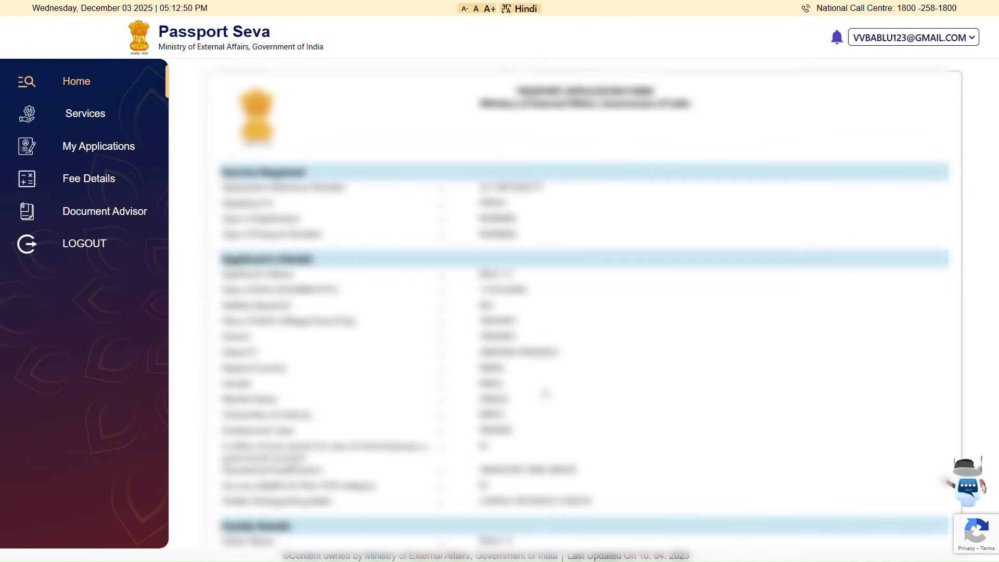
pyautogui.scroll(-5, 545, 393)
pyautogui.scroll(-6, 544, 393)
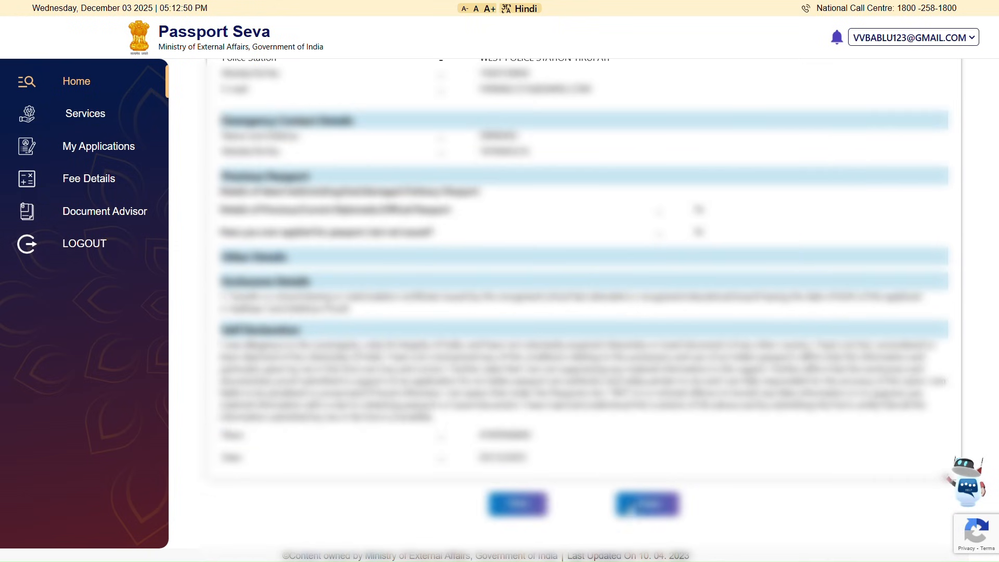
pyautogui.click(635, 506)
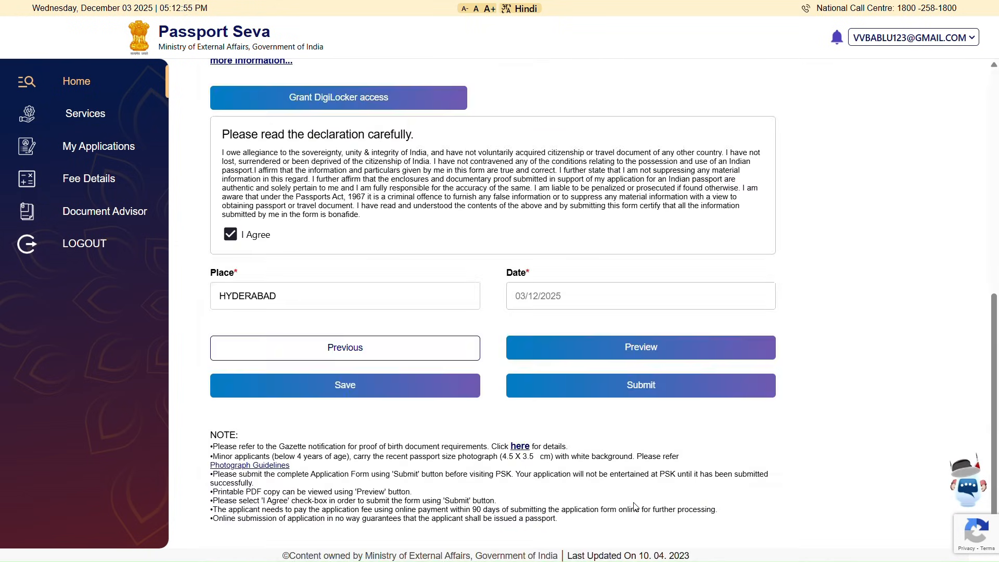
# - Submit the completed passport application from the declaration form
pyautogui.click(629, 386)
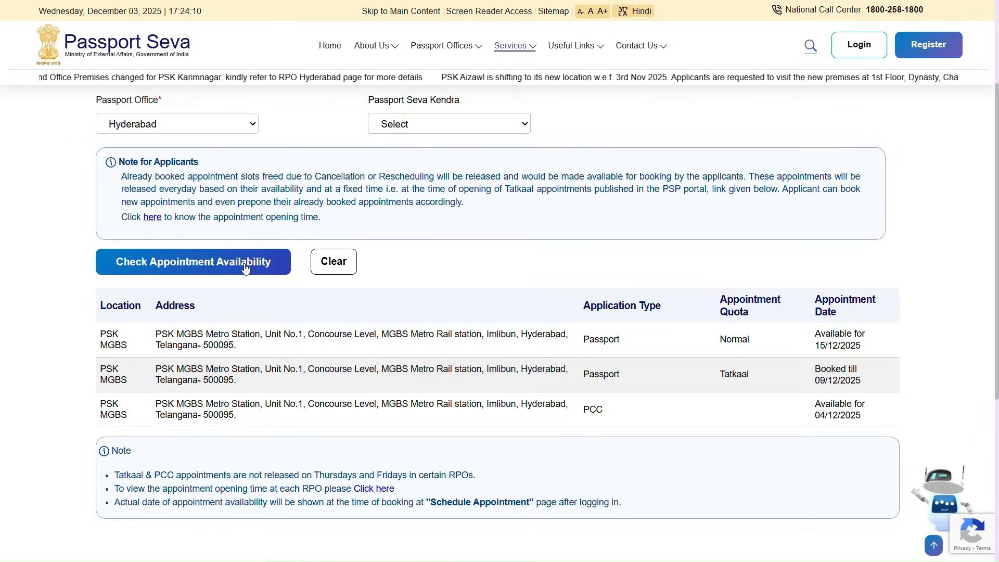
# - Check Hyderabad appointment availability and review dates, e.g. PSK Begumpet Normal on 12/12/2025
pyautogui.click(244, 263)
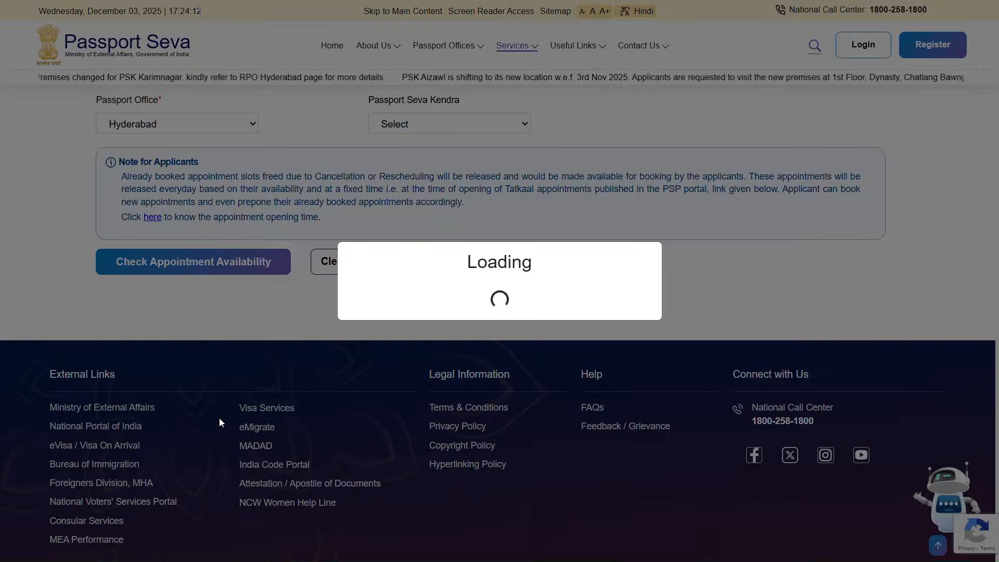
pyautogui.scroll(-5, 221, 422)
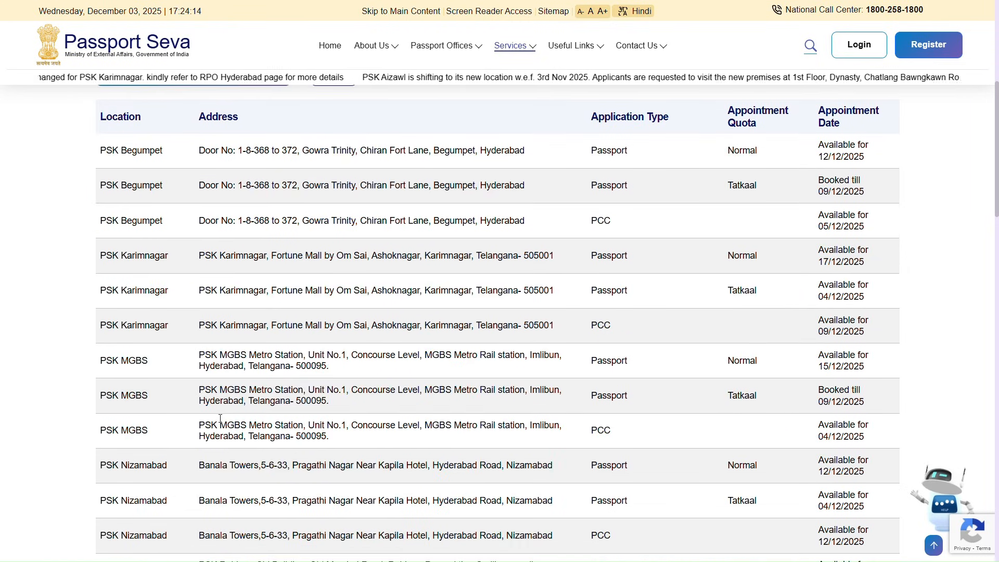
pyautogui.scroll(-4, 221, 422)
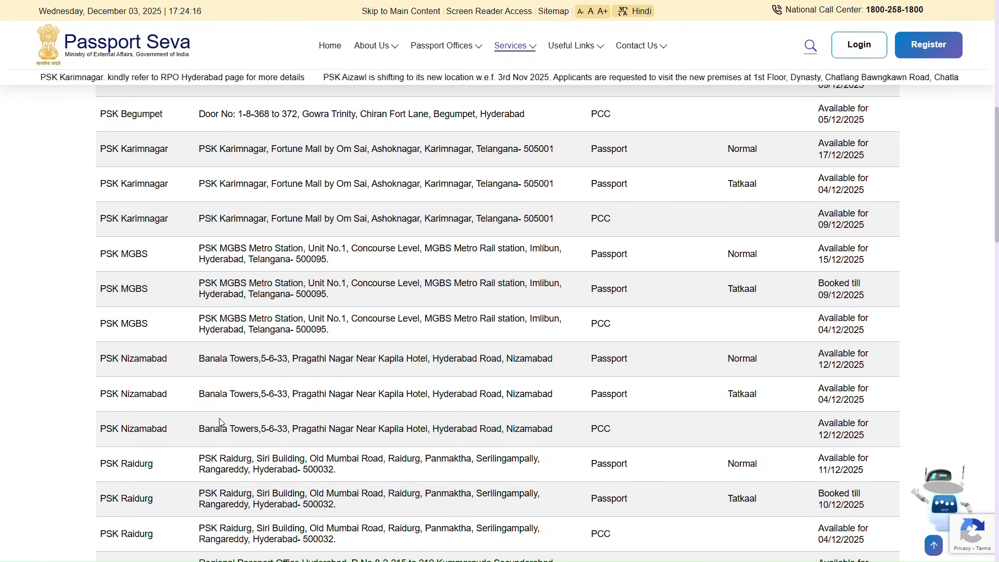
pyautogui.scroll(-6, 220, 419)
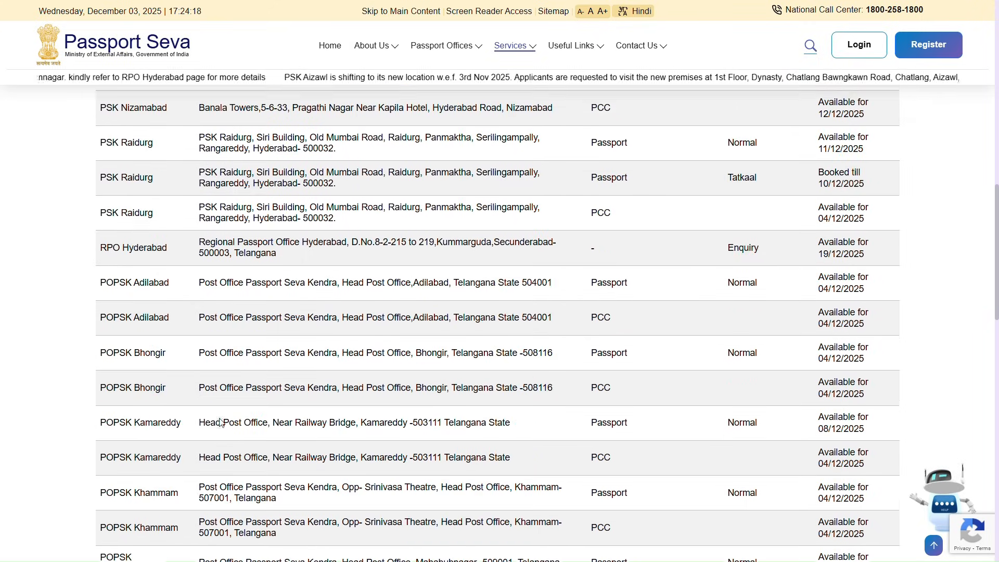
pyautogui.scroll(-6, 220, 420)
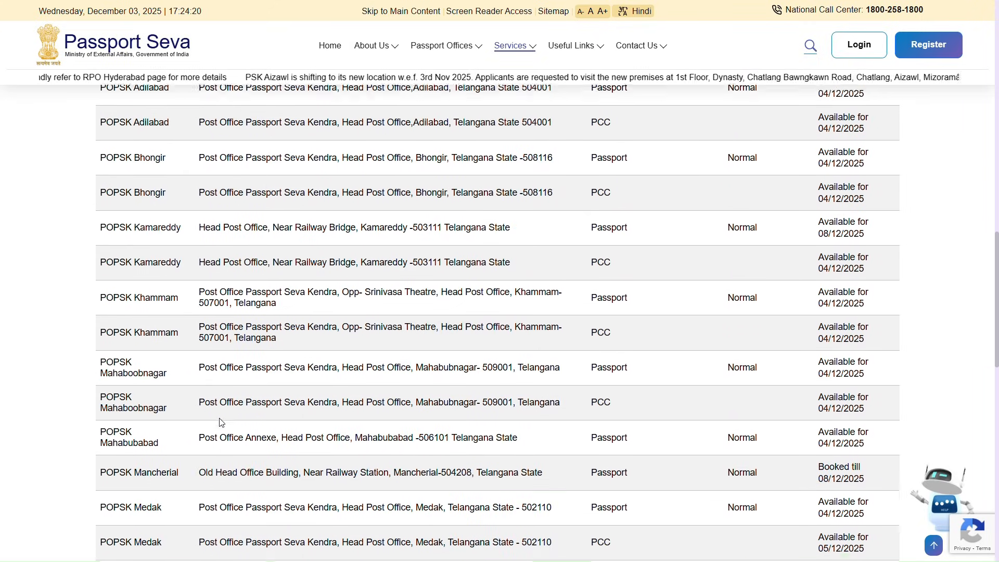
pyautogui.scroll(-7, 221, 418)
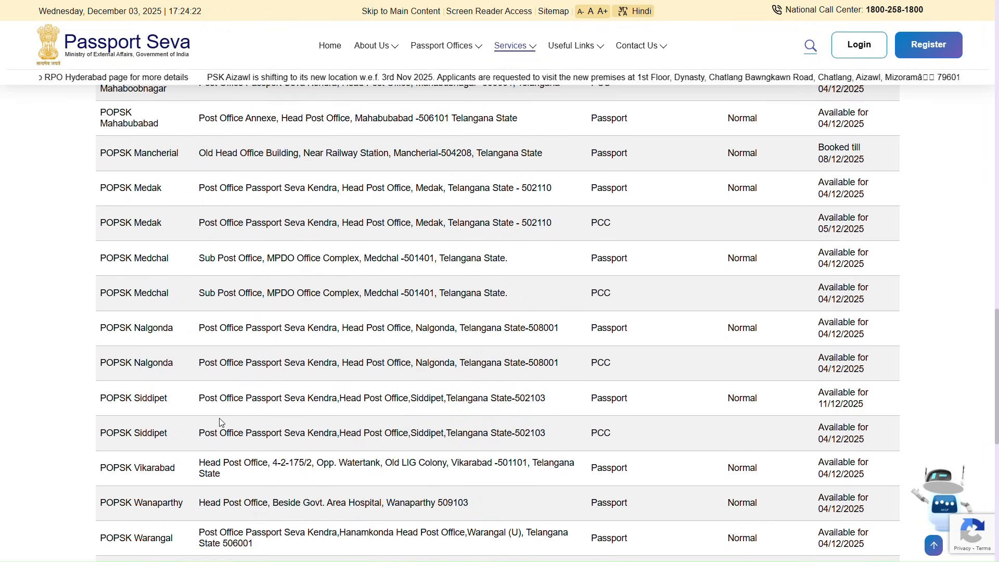
pyautogui.scroll(4, 221, 420)
pyautogui.scroll(20, 221, 420)
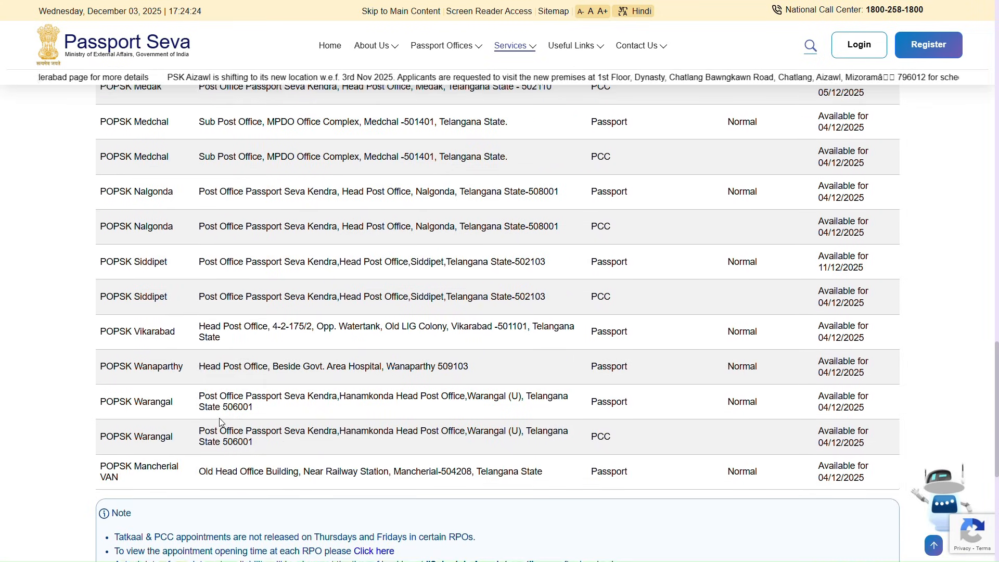
pyautogui.scroll(5, 220, 423)
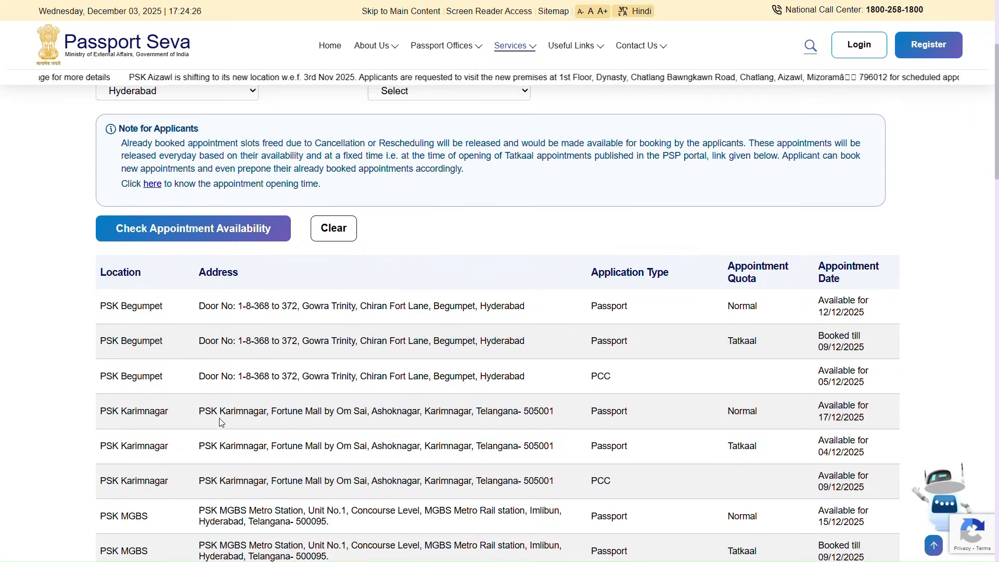